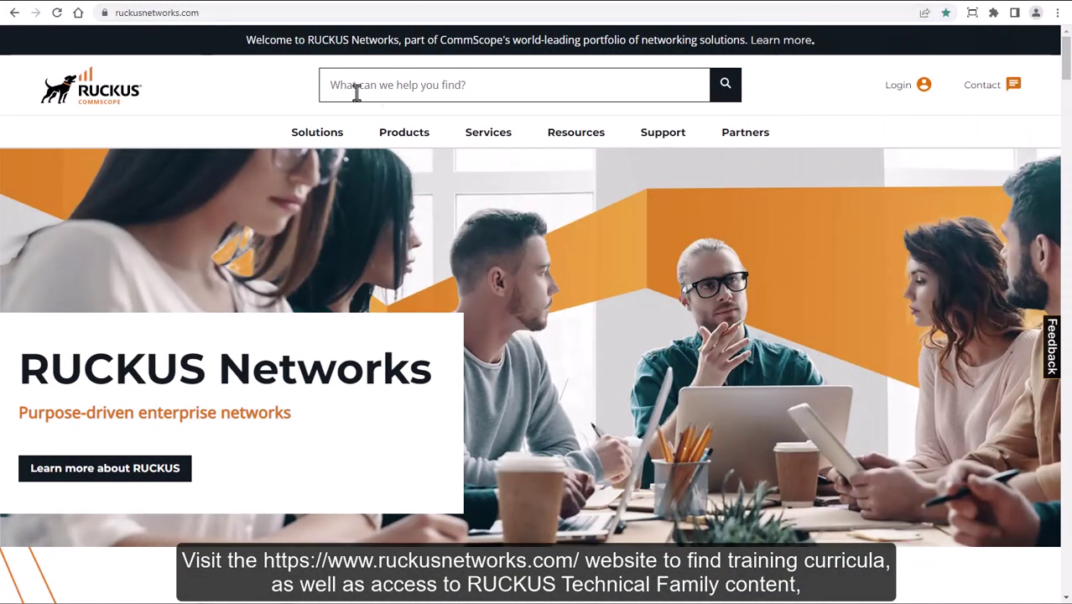
# Open the RUCKUS Technical Family page from Resources and scroll through its training, webinar and news content
pyautogui.click(563, 141)
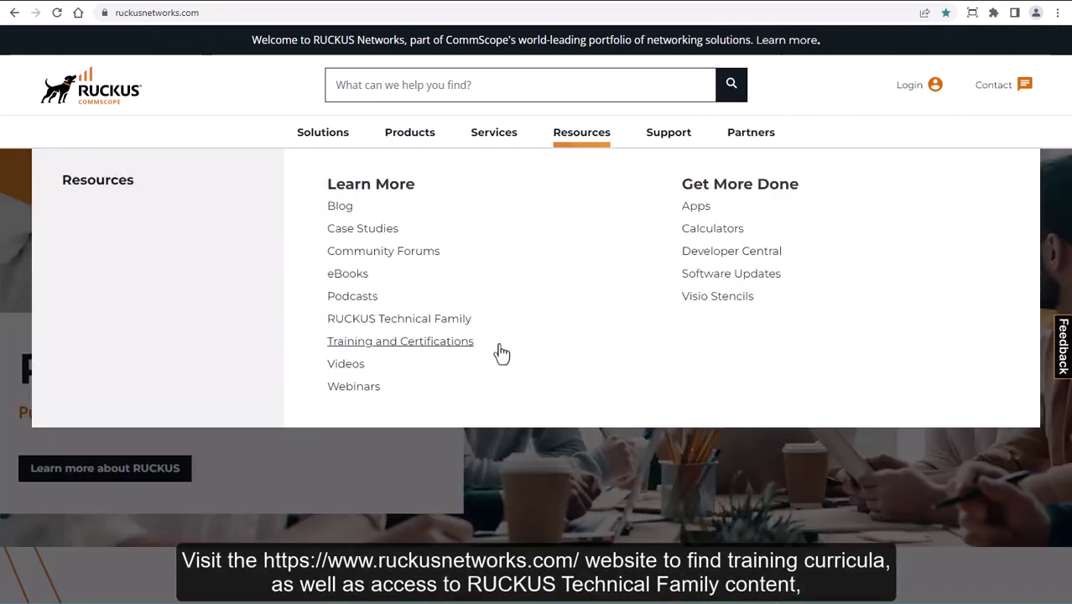
pyautogui.click(428, 321)
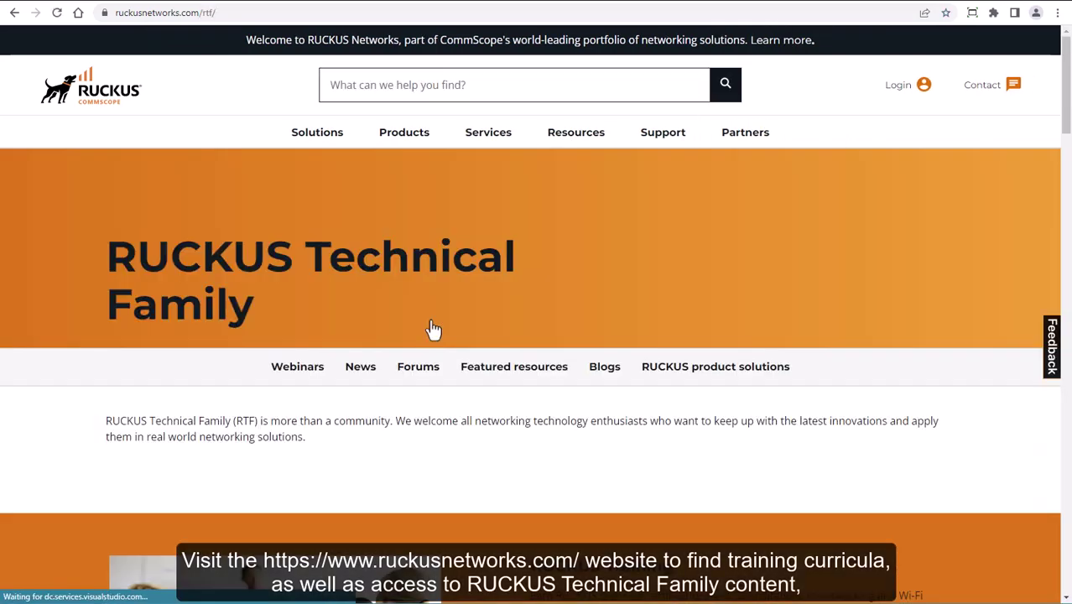
pyautogui.scroll(-8, 985, 345)
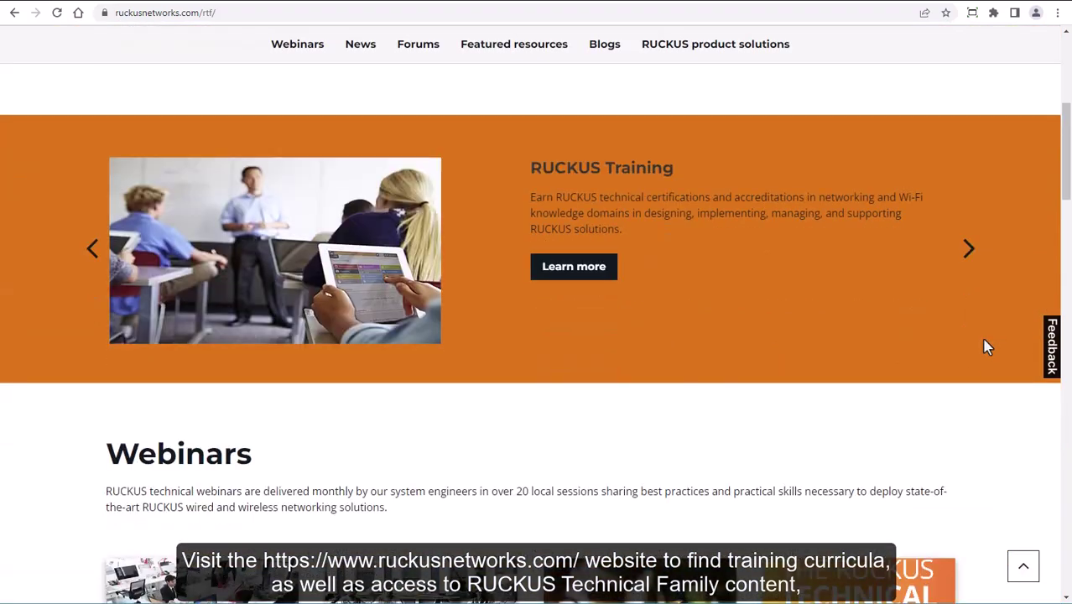
pyautogui.scroll(-12, 987, 348)
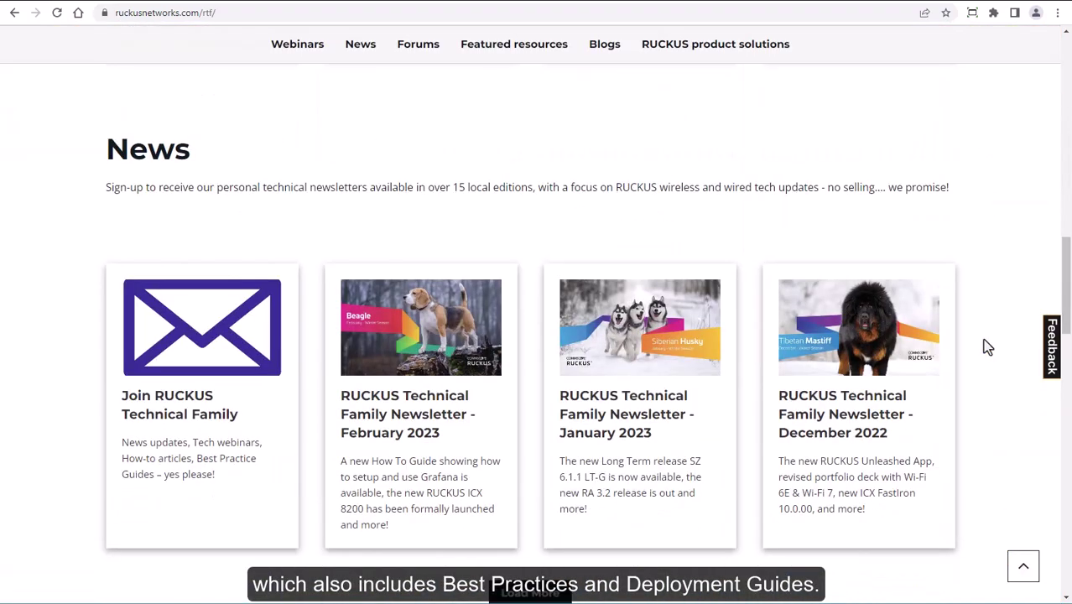
pyautogui.scroll(-10, 988, 347)
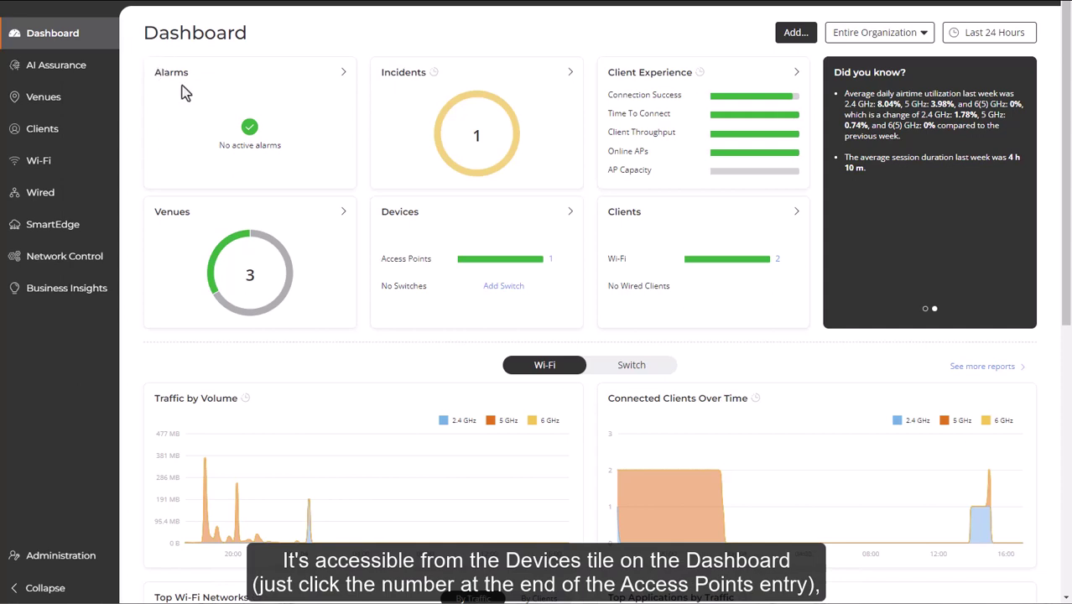
# Open the Wi-Fi access point list from the Access Points count in the Dashboard's Devices tile
pyautogui.click(550, 262)
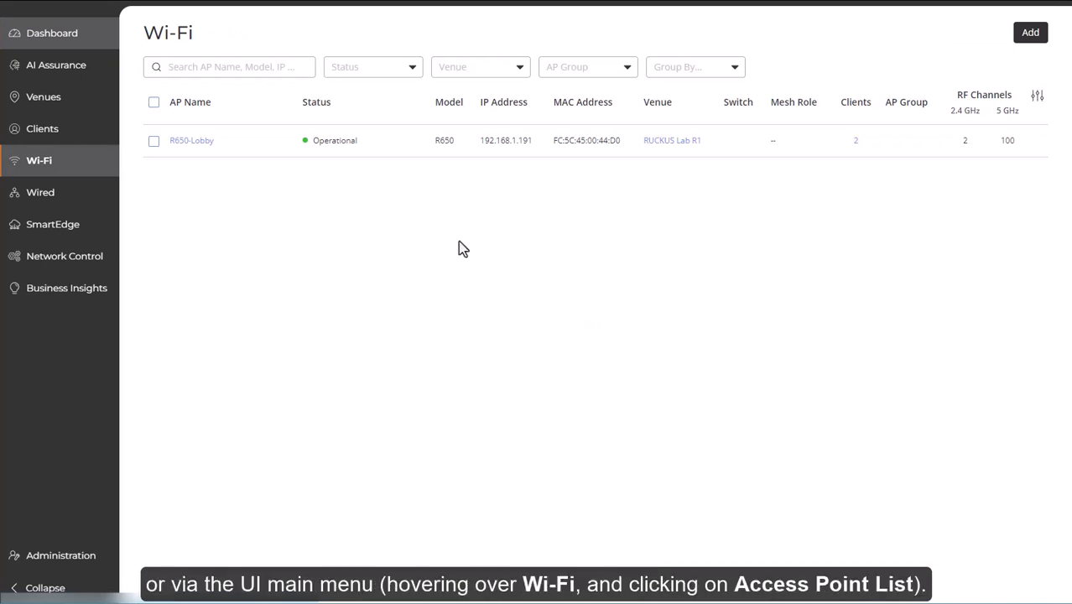
# Open R650-Lobby's overview page from the Wi-Fi Access Point List
pyautogui.moveTo(78, 161)
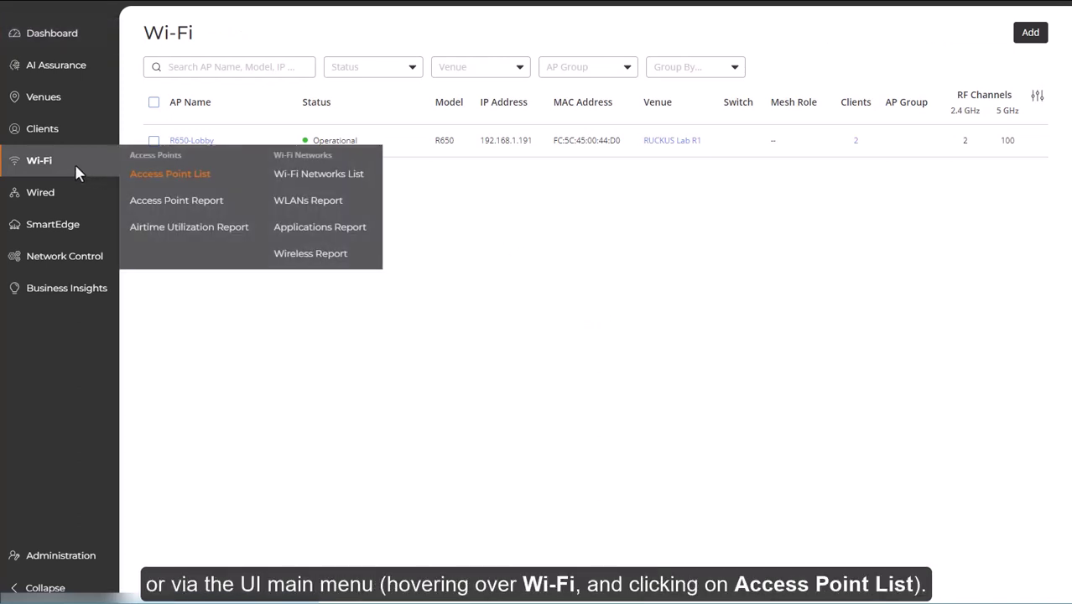
pyautogui.click(163, 178)
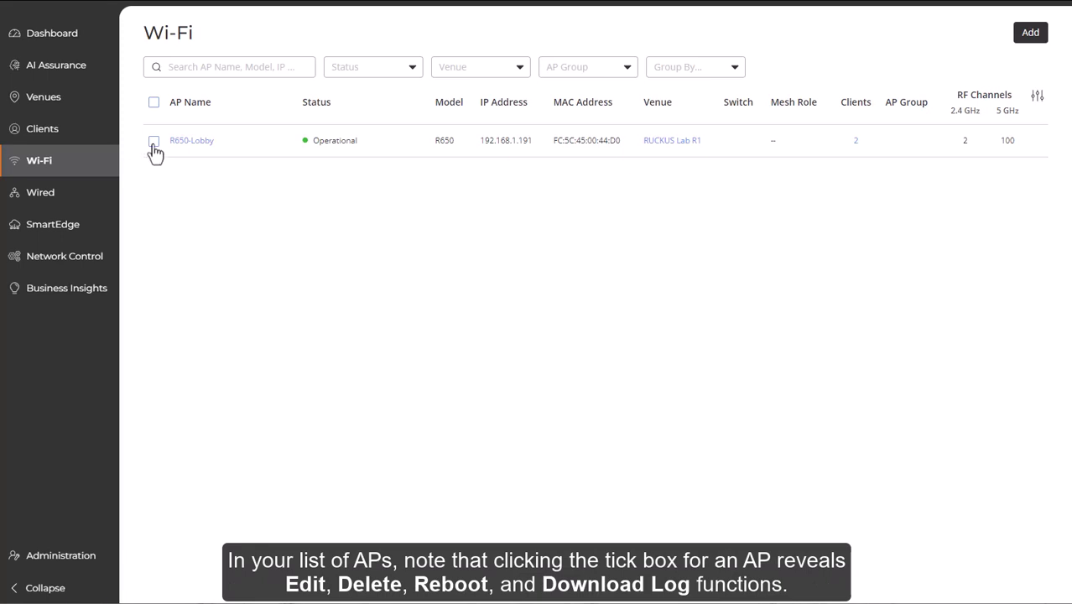
pyautogui.click(154, 141)
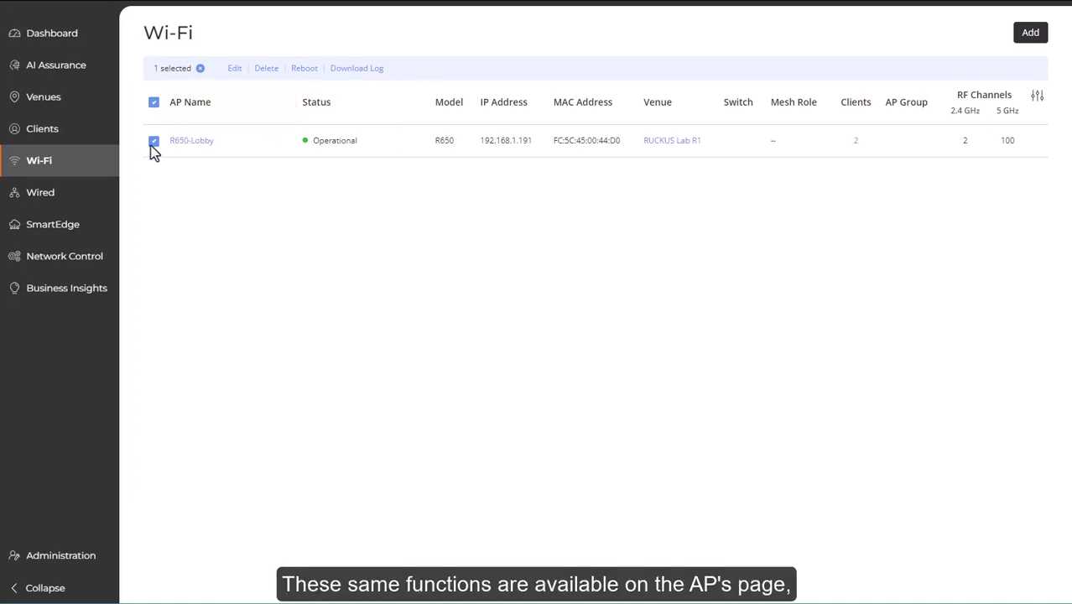
pyautogui.click(154, 144)
pyautogui.click(189, 143)
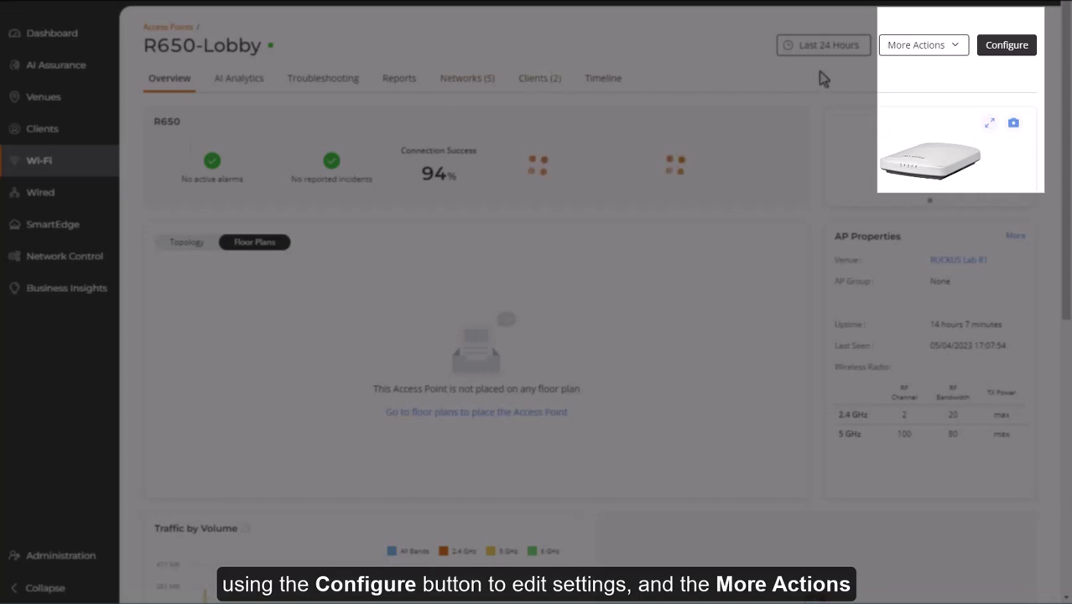
# Show the More Actions options available for R650-Lobby
pyautogui.click(958, 52)
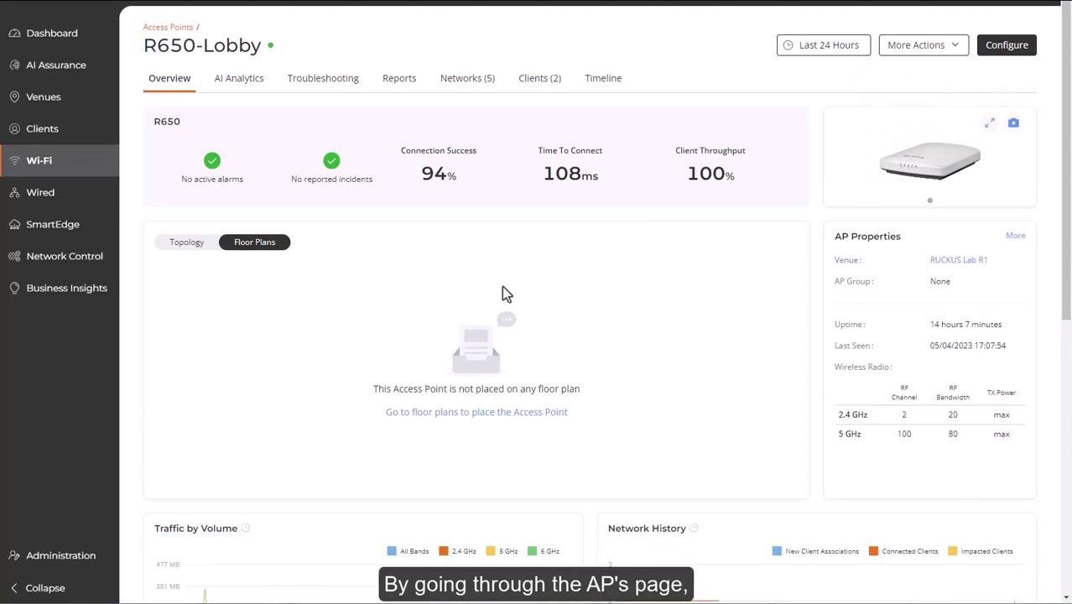
# Place the unplaced R650-Lobby on the lobby area of the venue floor plan
pyautogui.click(475, 422)
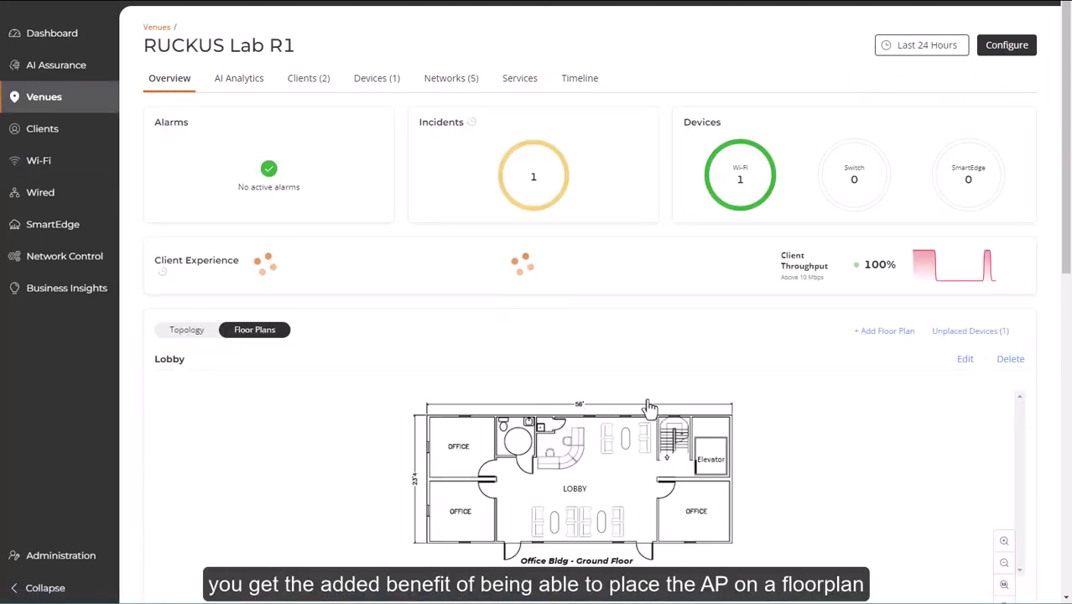
pyautogui.click(956, 332)
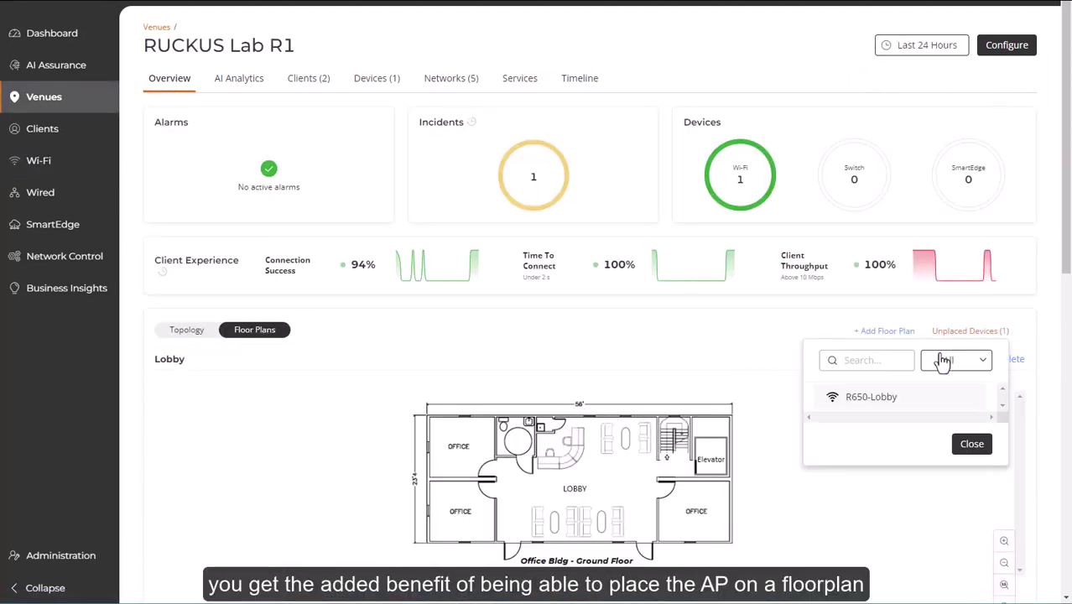
pyautogui.moveTo(820, 409); pyautogui.dragTo(587, 475)
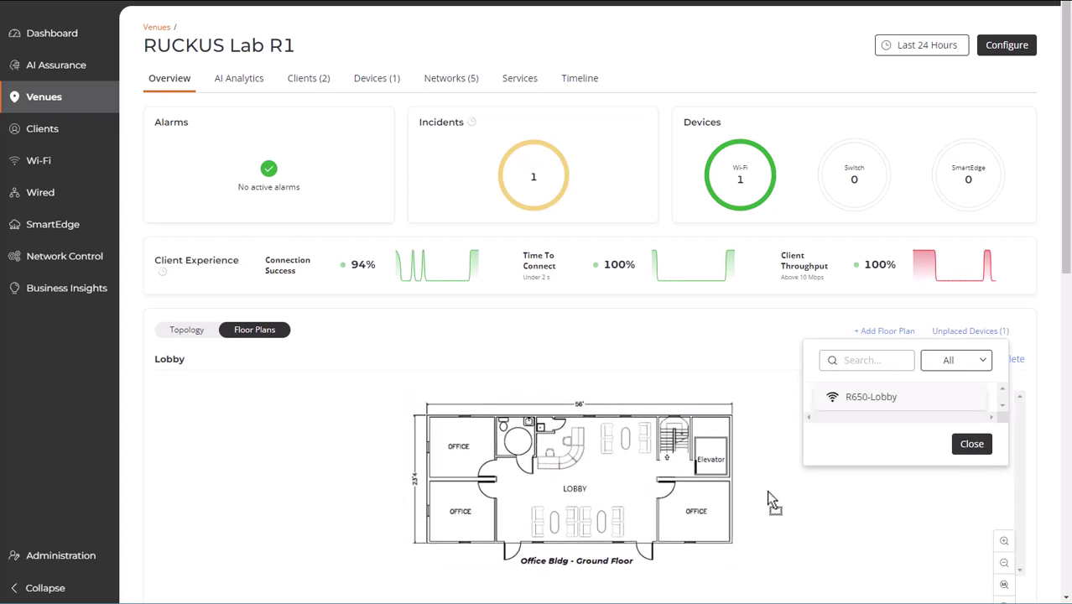
pyautogui.click(970, 513)
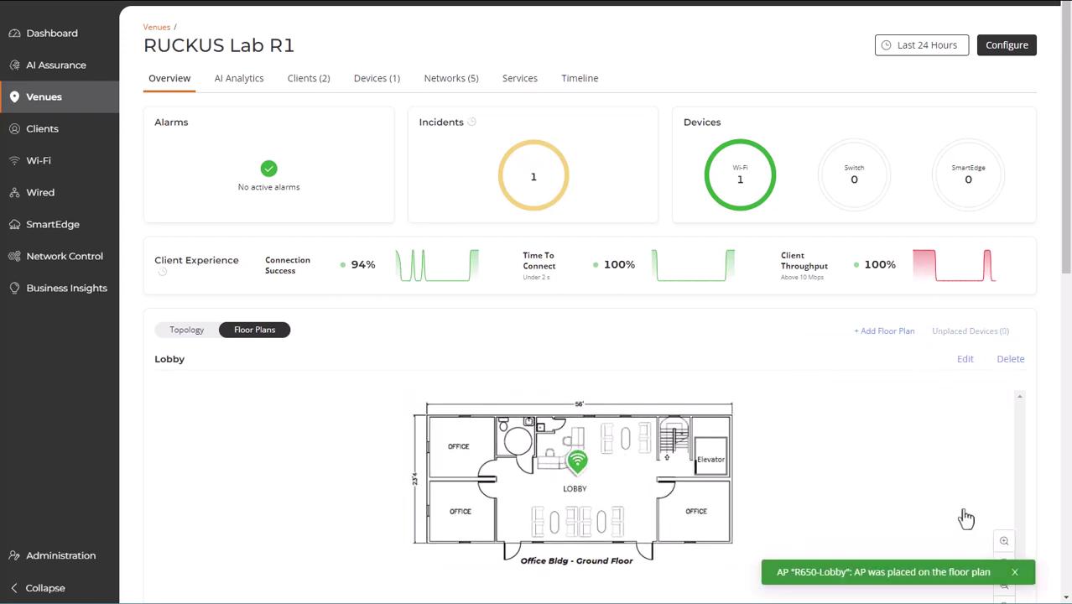
# Return to R650-Lobby's overview from the Access Point List and scroll through its metrics
pyautogui.moveTo(50, 160)
pyautogui.click(162, 176)
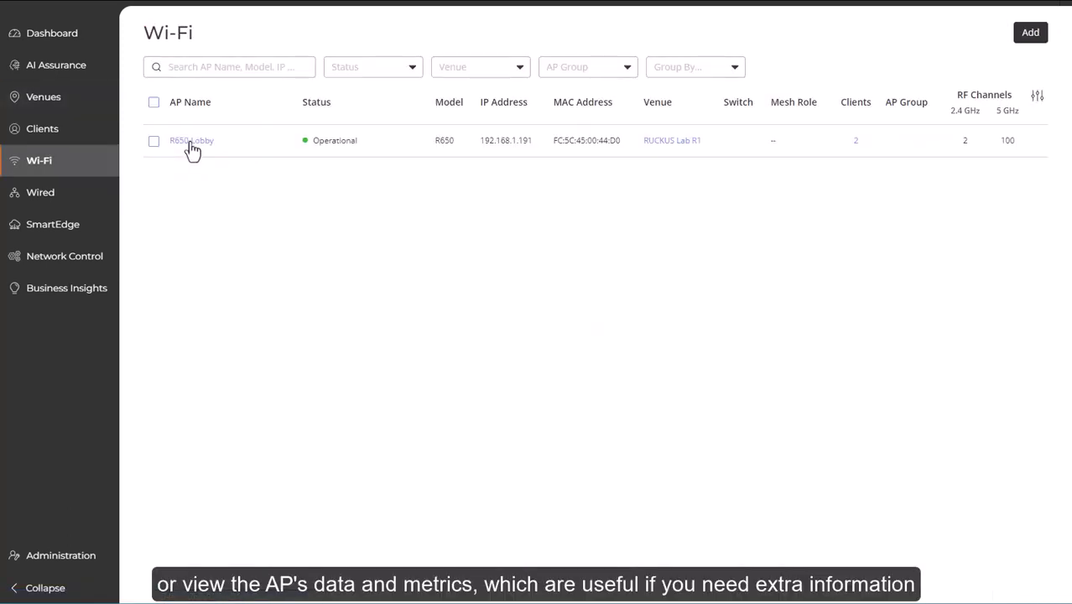
pyautogui.click(175, 143)
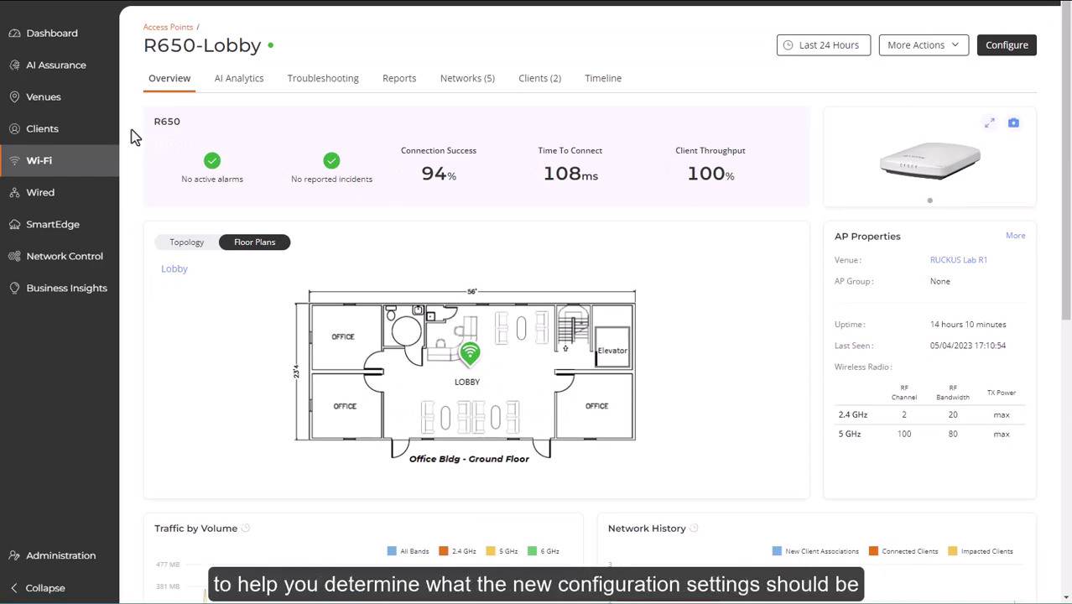
pyautogui.scroll(-3, 132, 137)
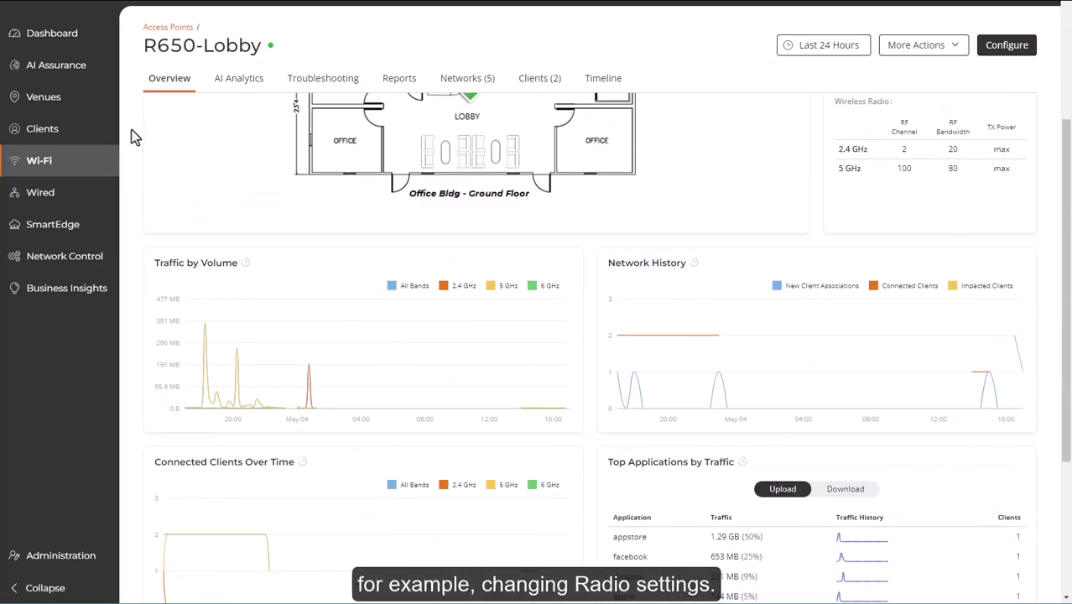
pyautogui.scroll(-3, 132, 137)
pyautogui.scroll(-1, 132, 136)
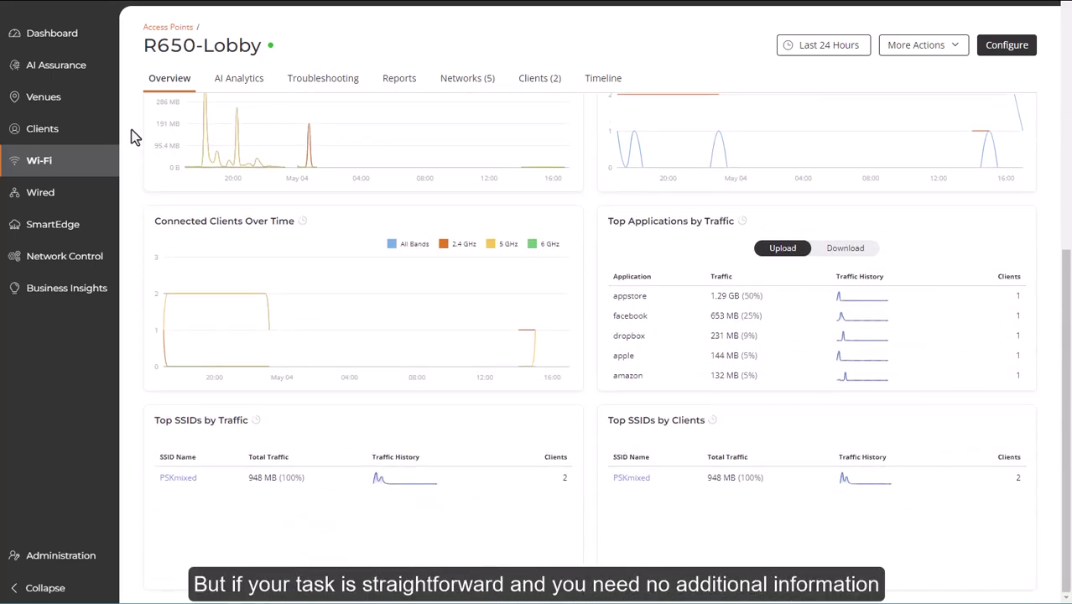
pyautogui.scroll(5, 132, 137)
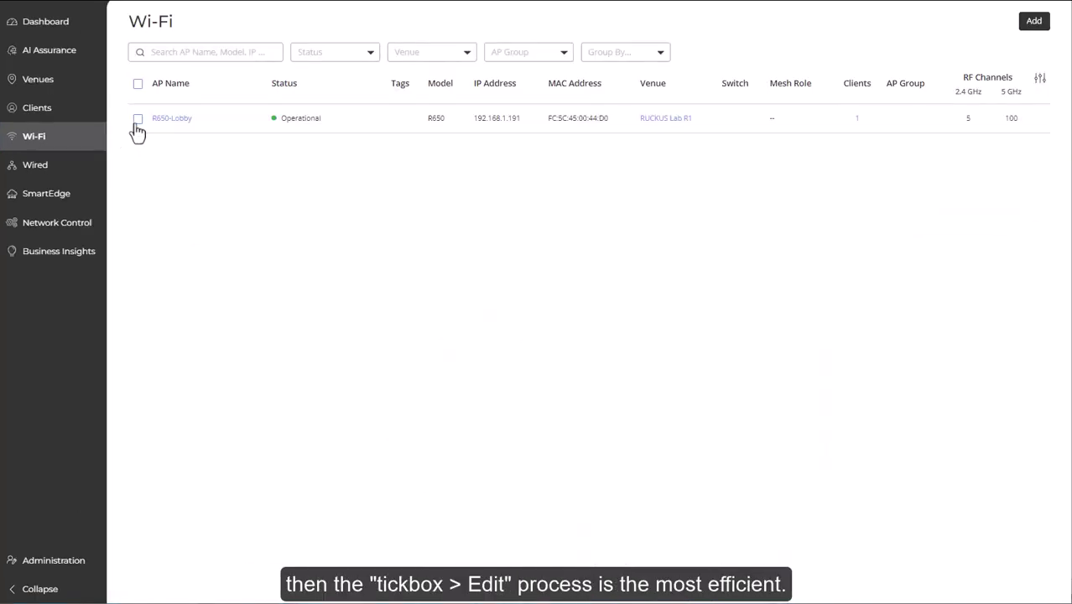
# Select R650-Lobby in the access point list and open it for editing
pyautogui.click(138, 118)
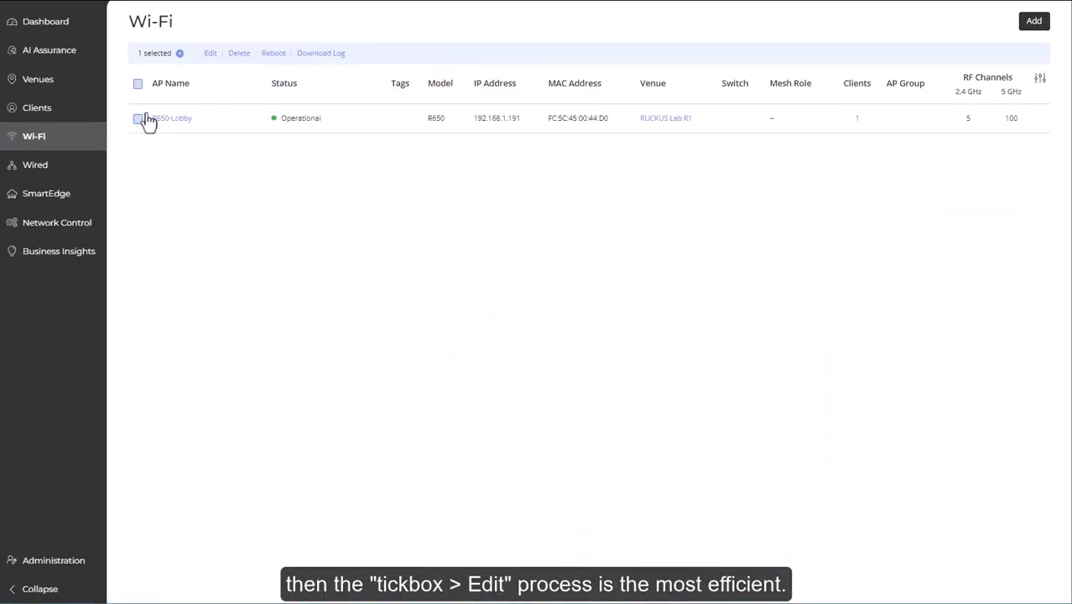
pyautogui.click(210, 54)
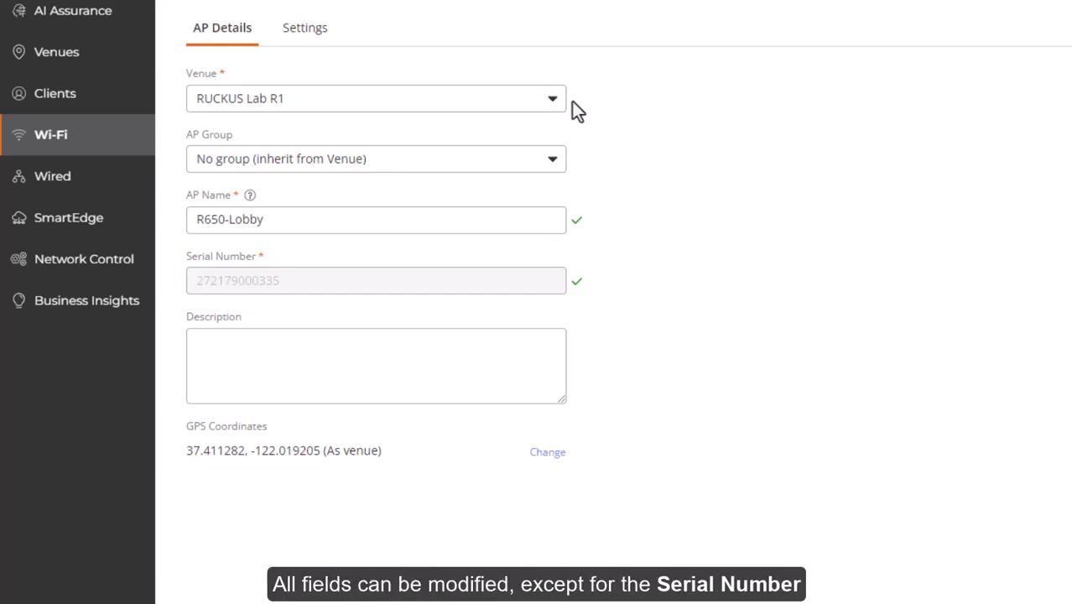
# Keep R650-Lobby in venue RUCKUS Lab R1 with no AP group
pyautogui.click(556, 102)
pyautogui.click(625, 104)
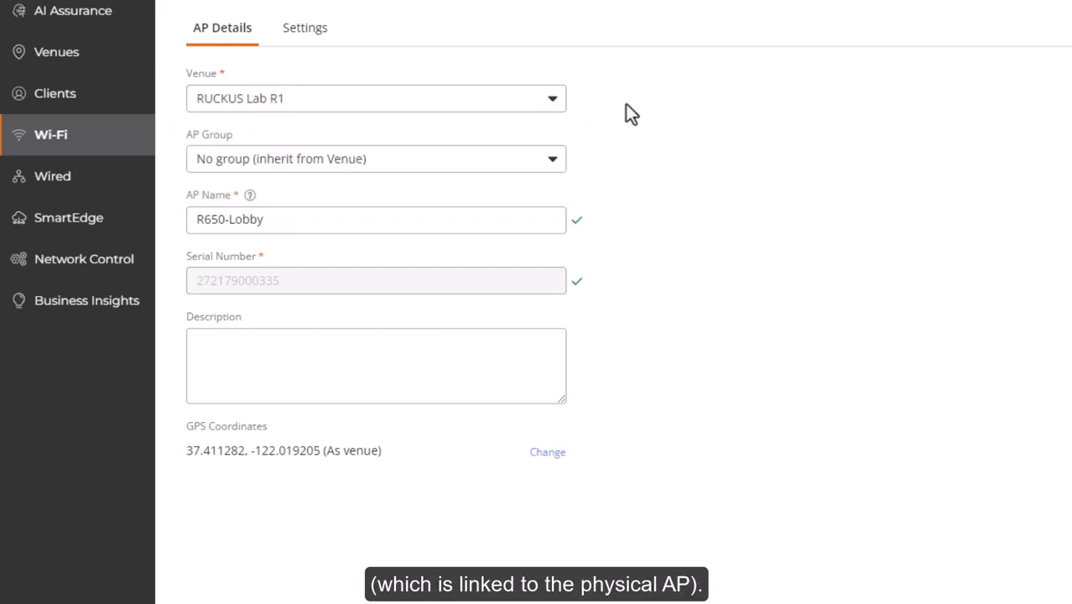
pyautogui.click(554, 160)
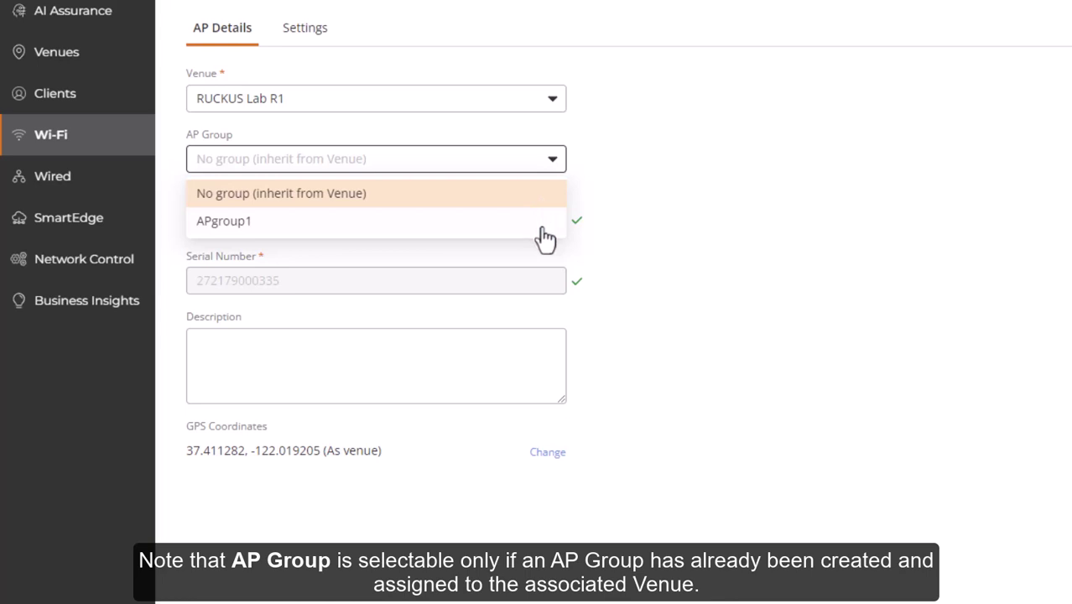
pyautogui.click(564, 189)
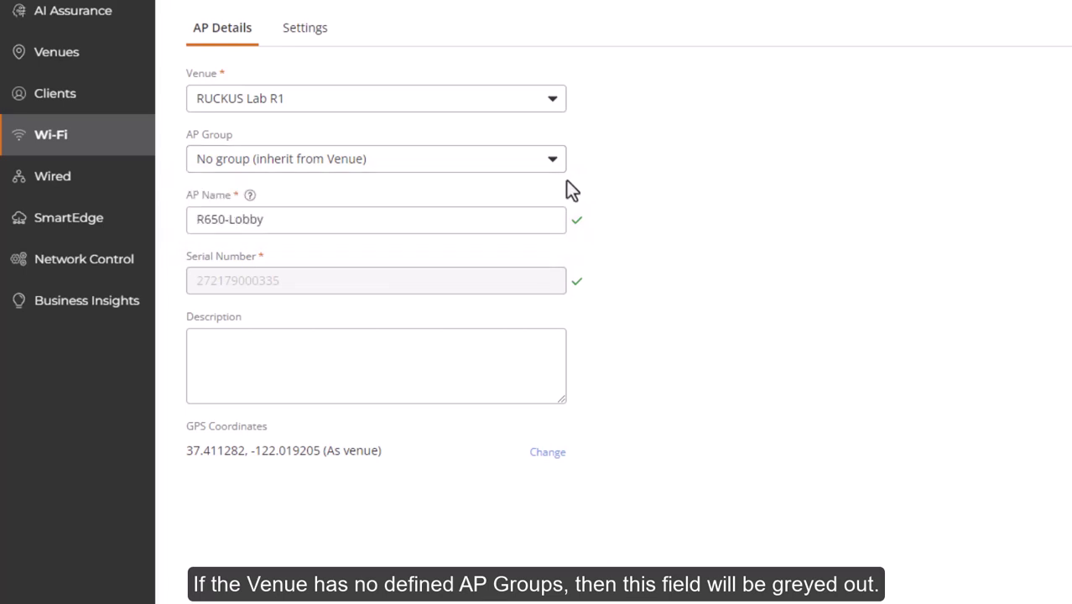
# Enter 'Lobby' as the AP description and bring up the GPS Coordinates map
pyautogui.click(209, 359)
pyautogui.write('Lobby')
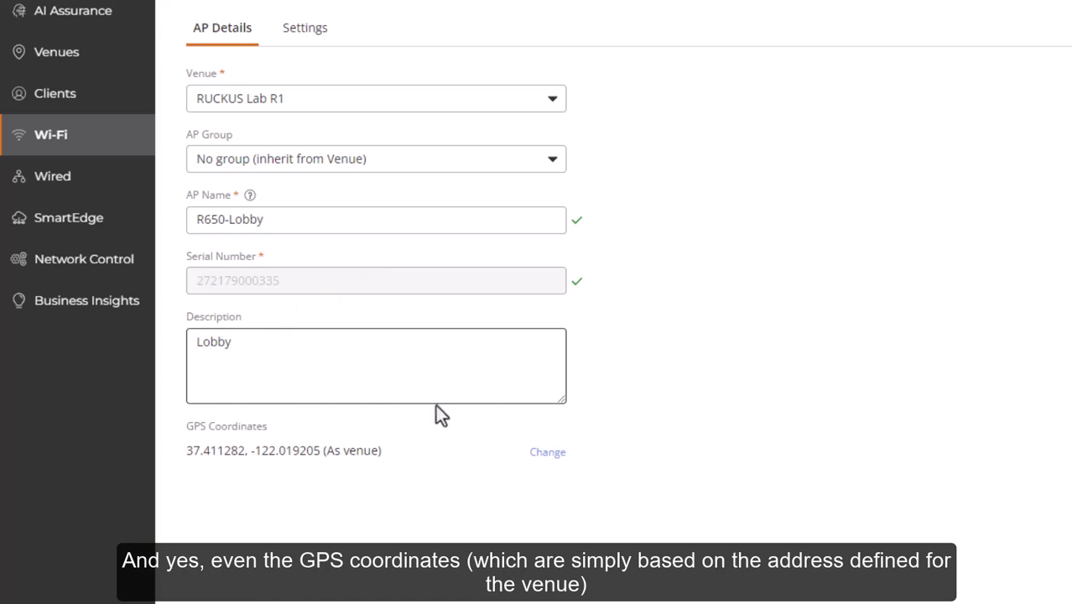
pyautogui.click(550, 455)
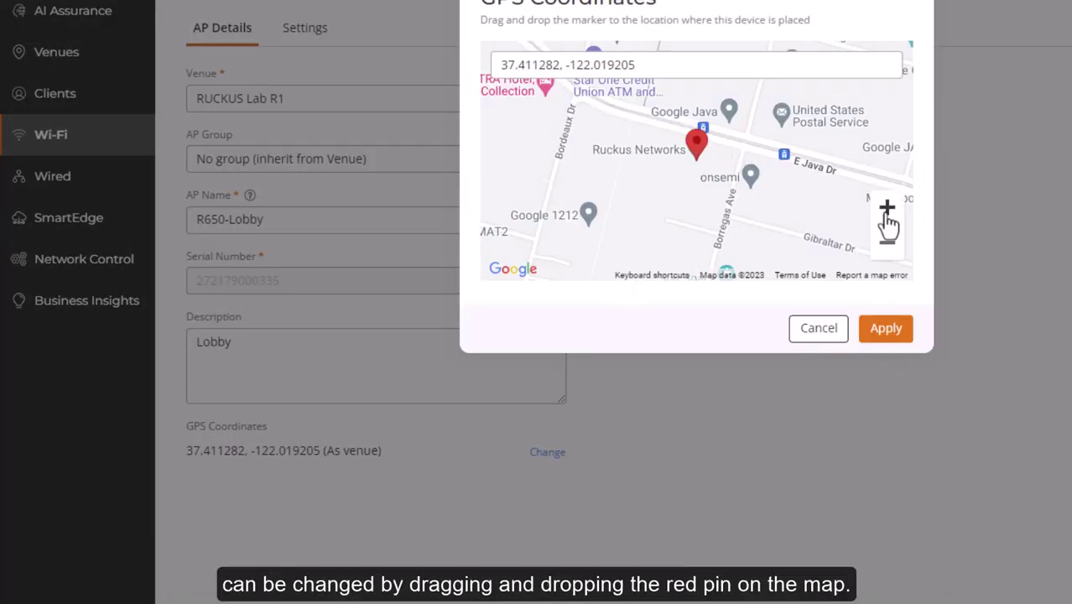
# Move the AP's map pin to 37.411435, -122.020042 and confirm placement outside the venue
pyautogui.click(887, 211)
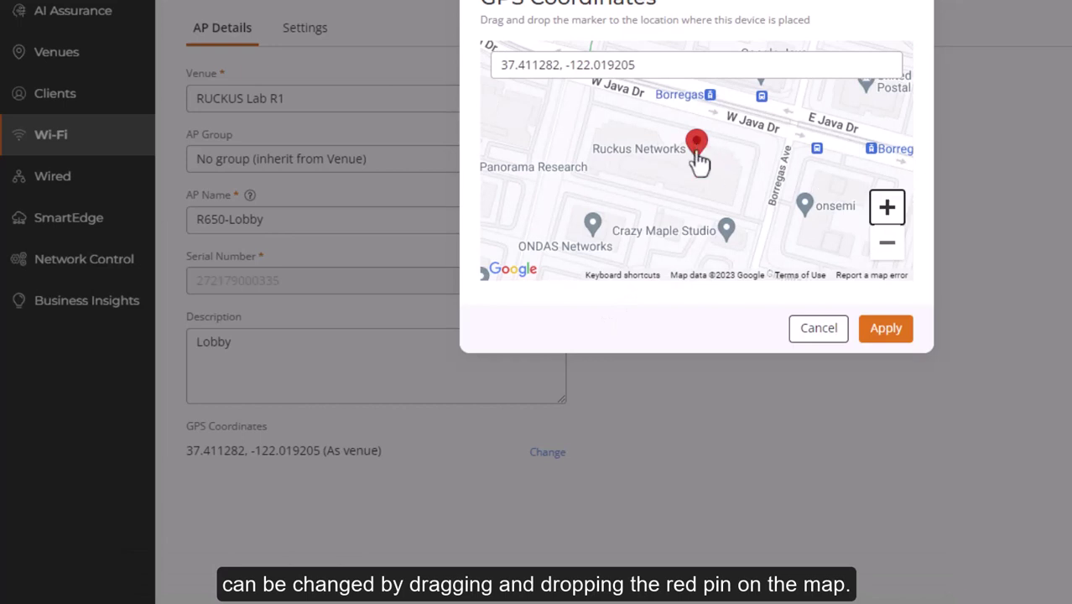
pyautogui.moveTo(699, 159); pyautogui.dragTo(631, 147)
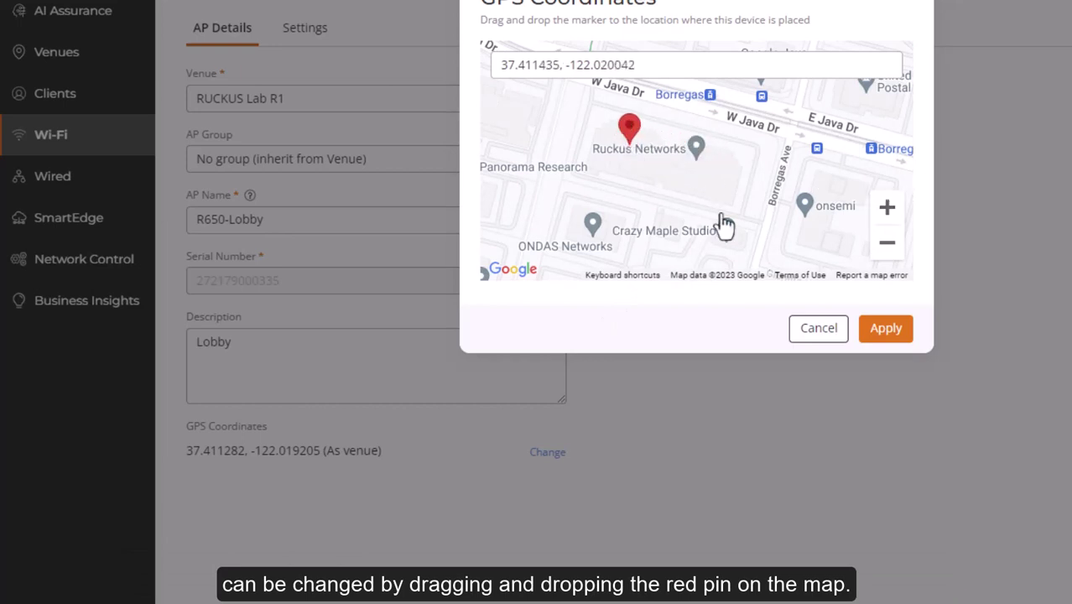
pyautogui.click(886, 330)
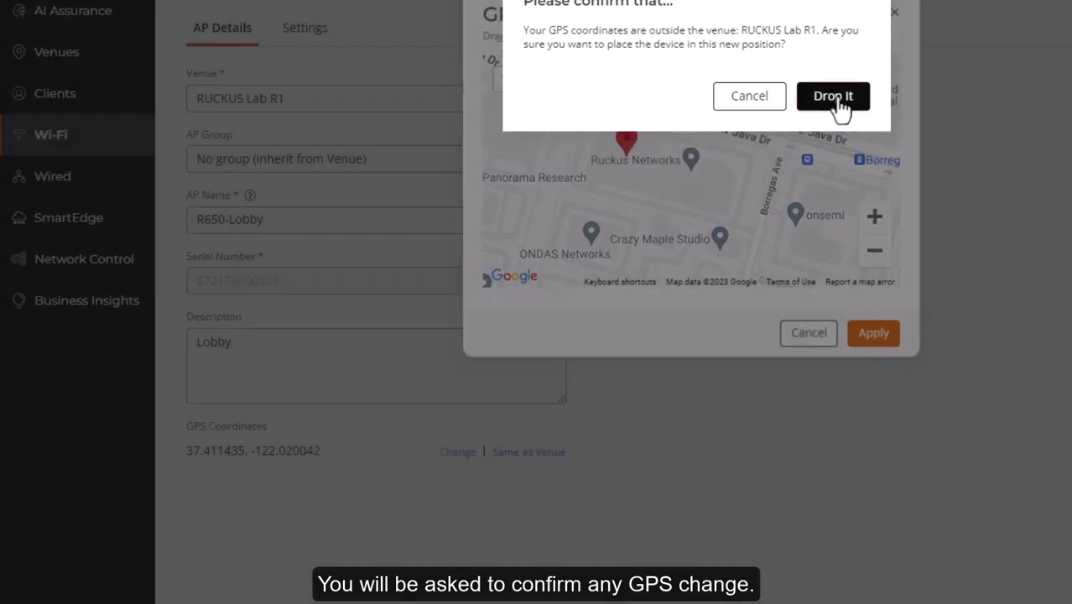
pyautogui.click(837, 107)
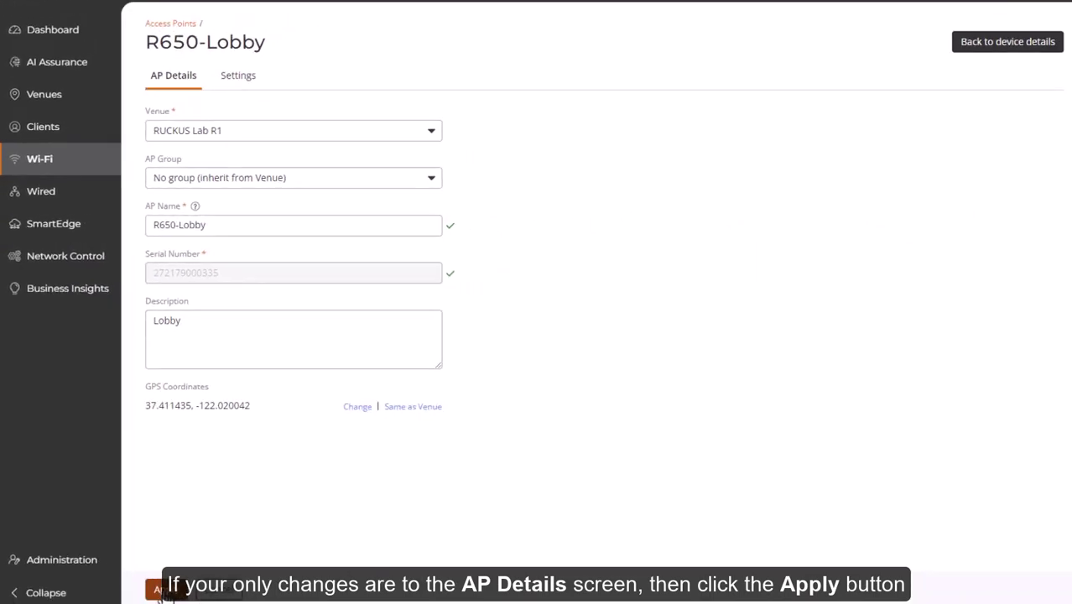
# Apply the AP Details changes and head back to the device details
pyautogui.click(164, 589)
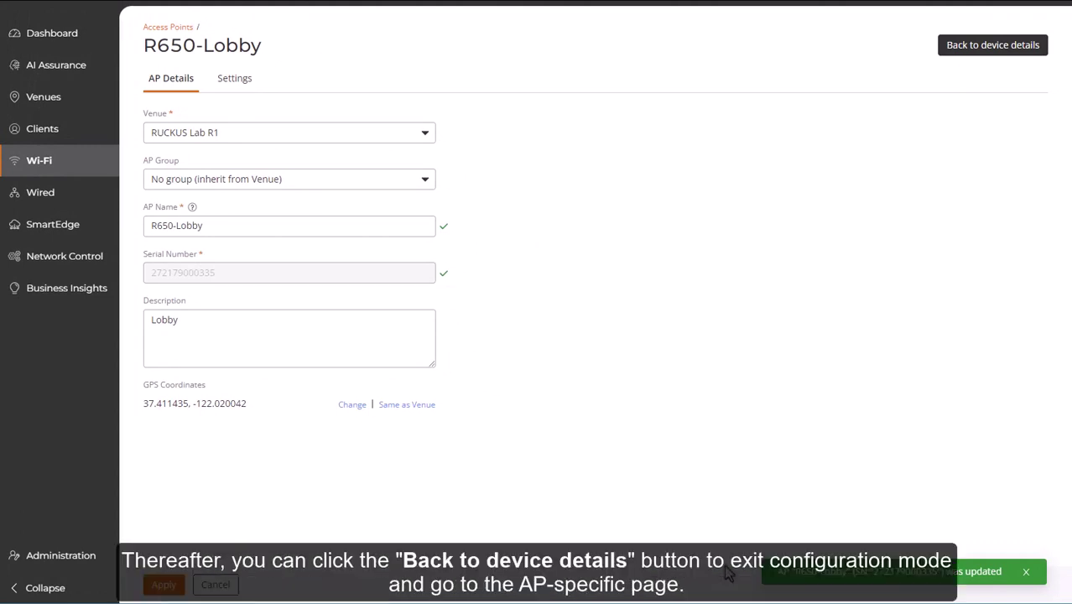
pyautogui.click(974, 53)
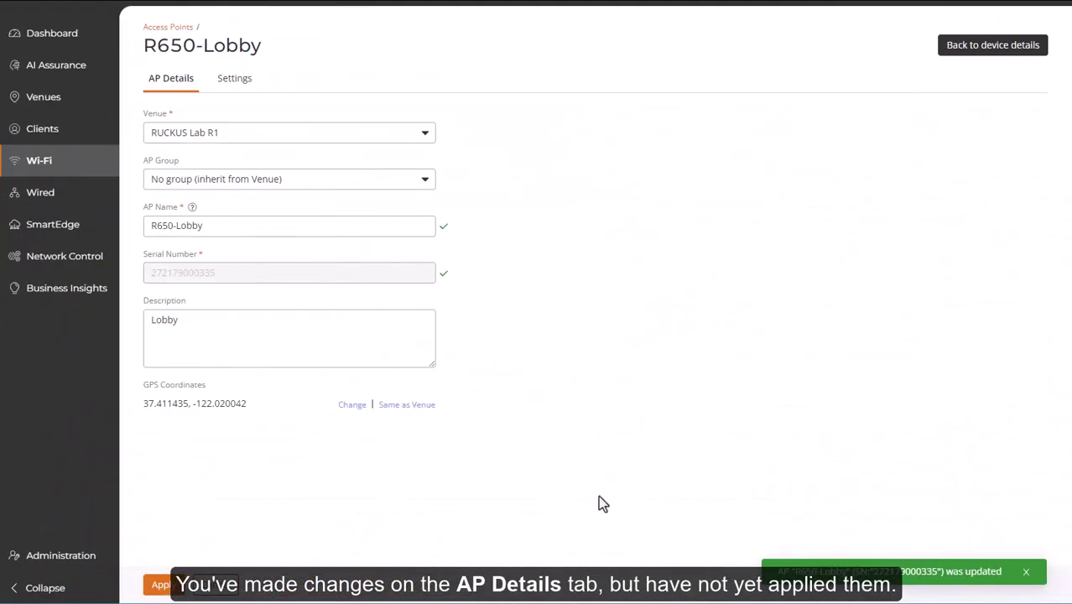
# Switch to R650-Lobby's Settings tab, saving the pending AP Details changes
pyautogui.click(235, 80)
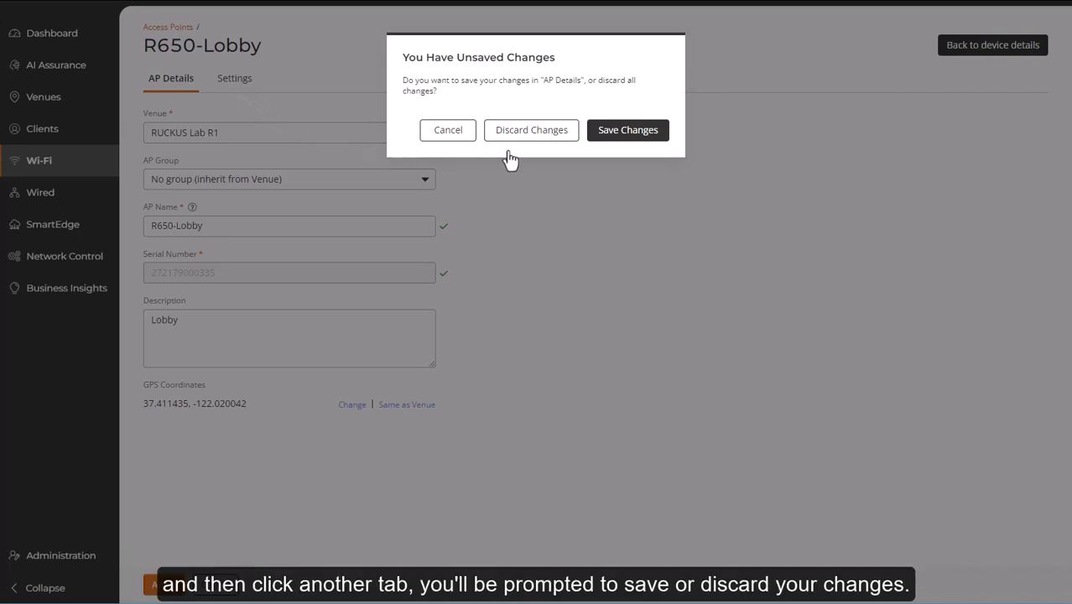
pyautogui.click(625, 144)
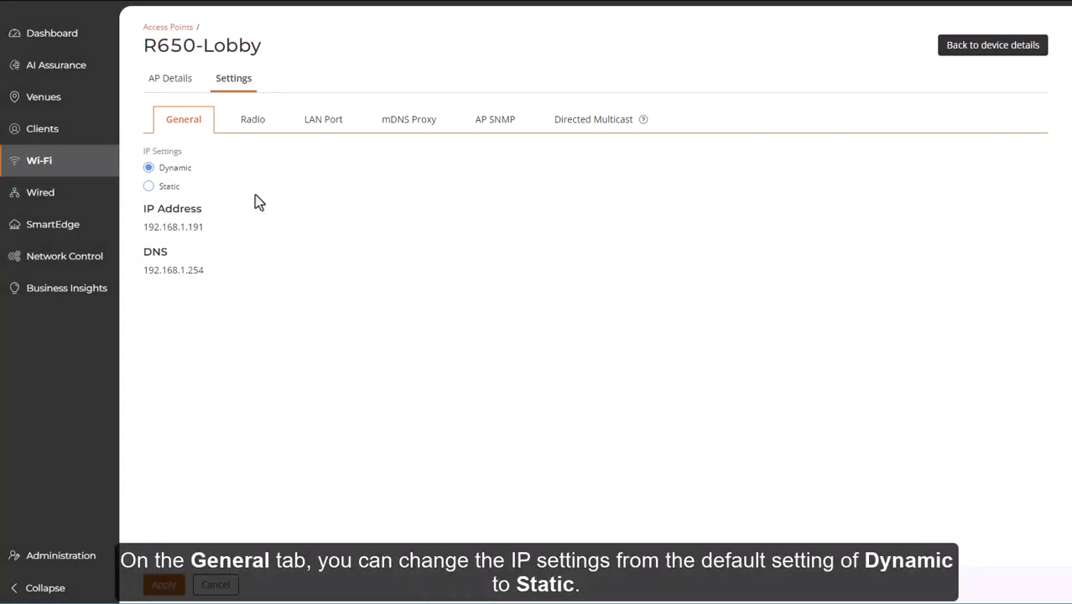
# Give R650-Lobby static IP 192.168.1.10, mask 255.255.255.0, gateway and primary DNS 192.168.1.1
pyautogui.click(148, 186)
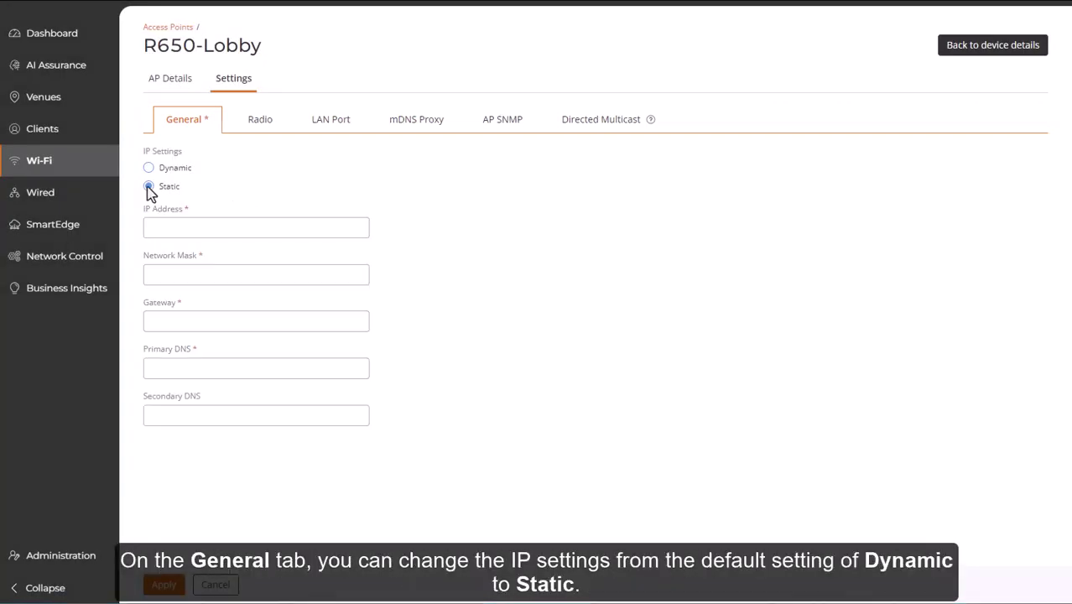
pyautogui.click(155, 227)
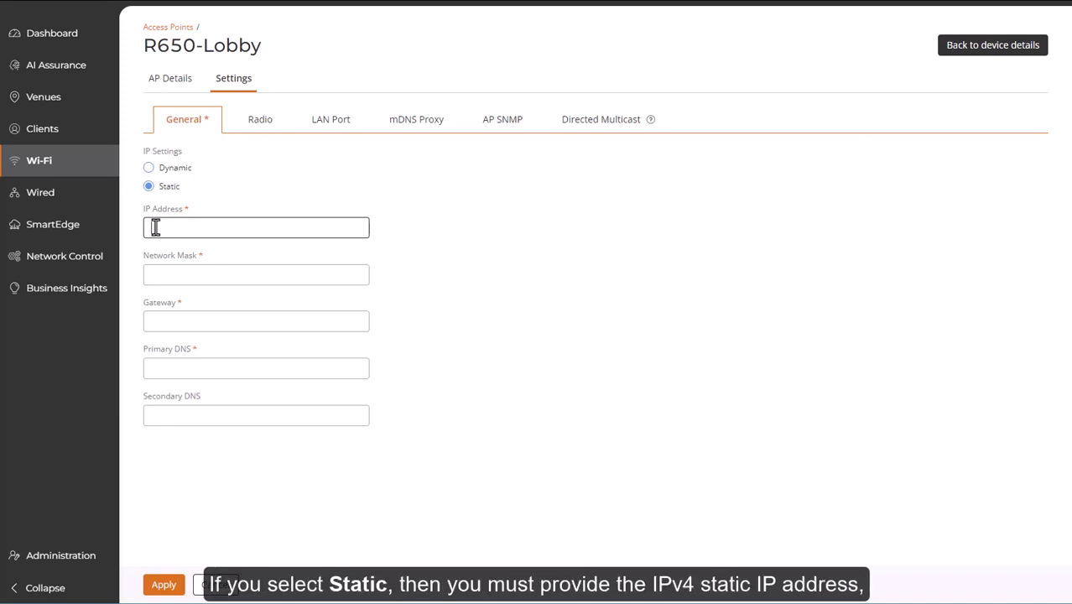
pyautogui.write('192.168.1.10')
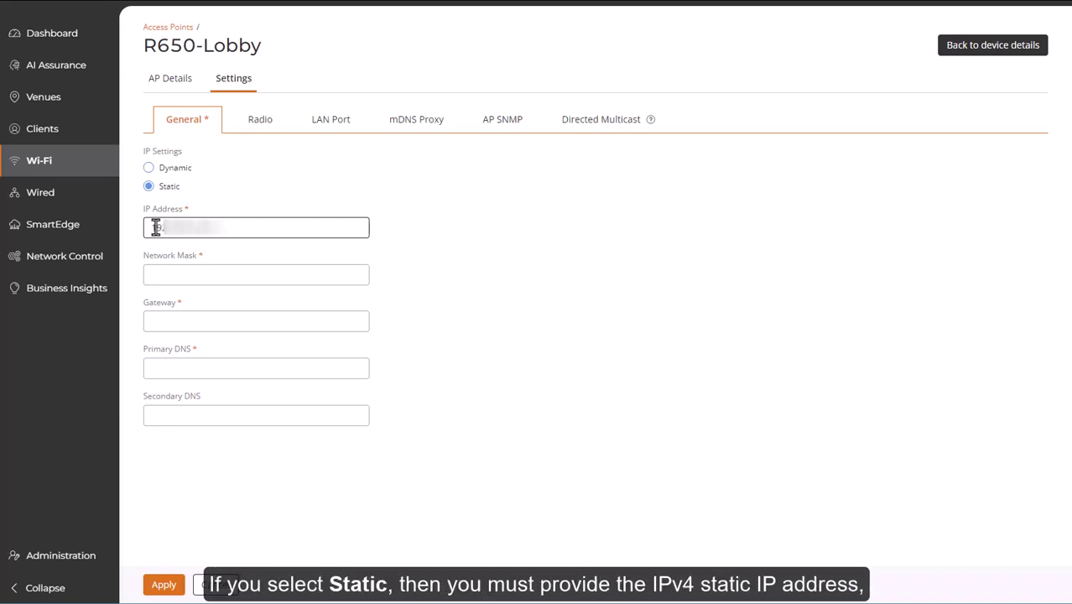
pyautogui.click(149, 275)
pyautogui.write('255.255.255.0')
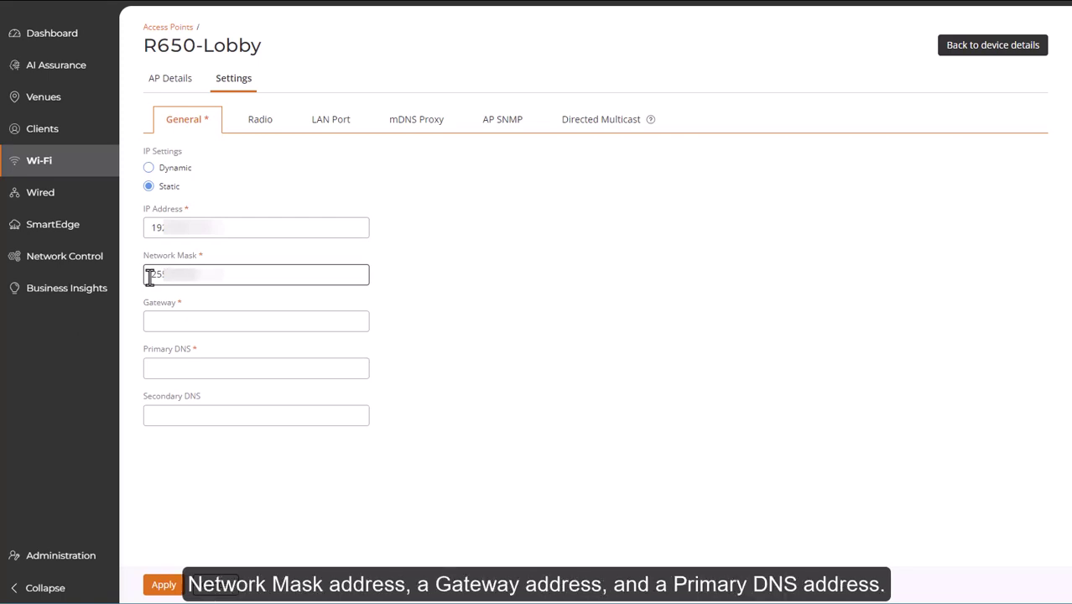
pyautogui.click(154, 321)
pyautogui.write('192.168.1.1')
pyautogui.click(152, 368)
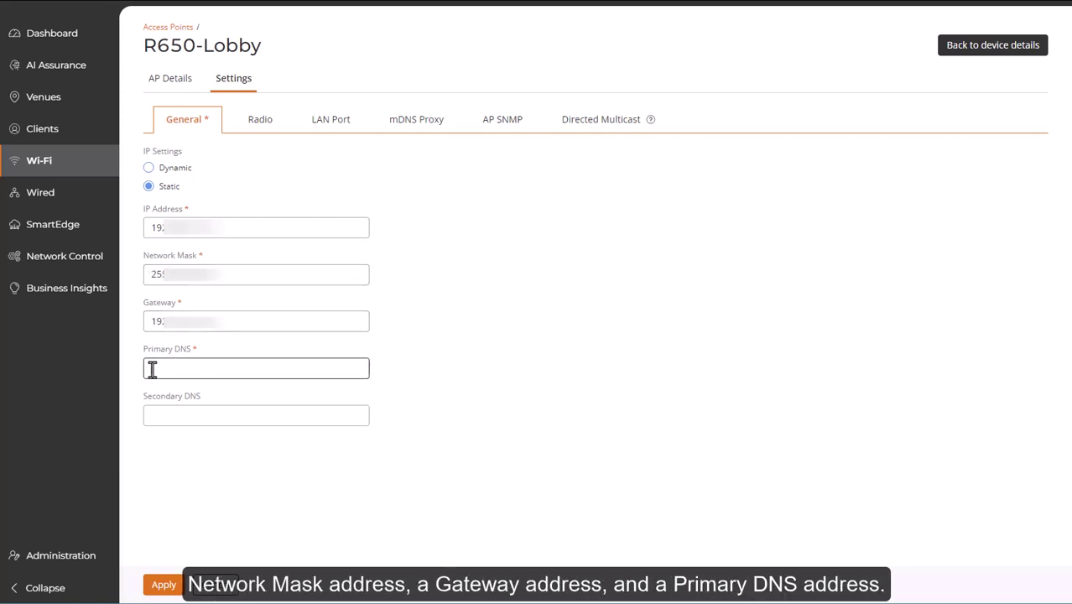
pyautogui.write('192.168.1.1')
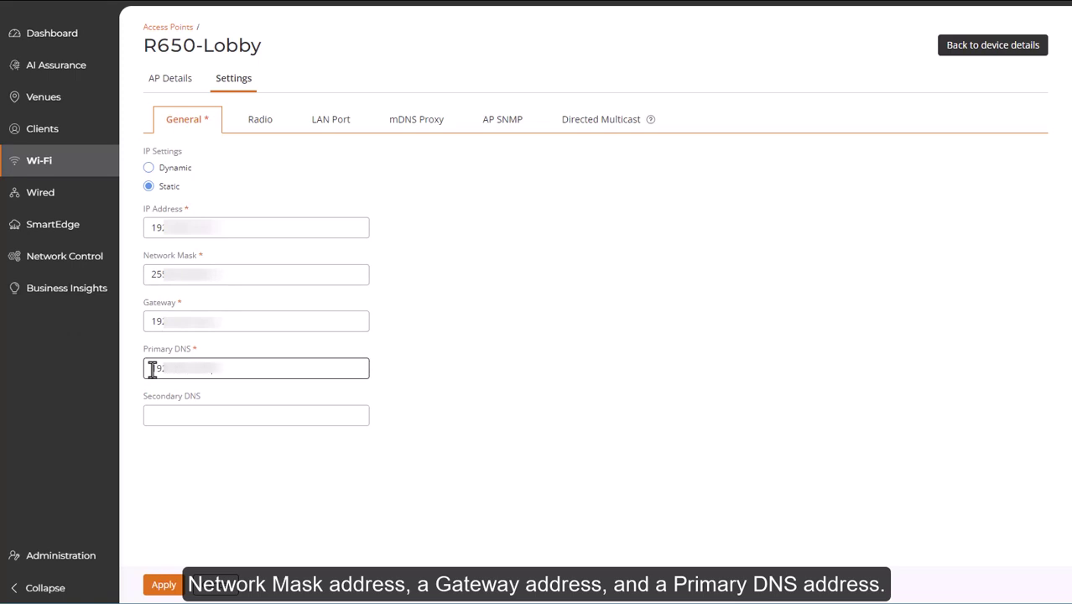
pyautogui.click(256, 124)
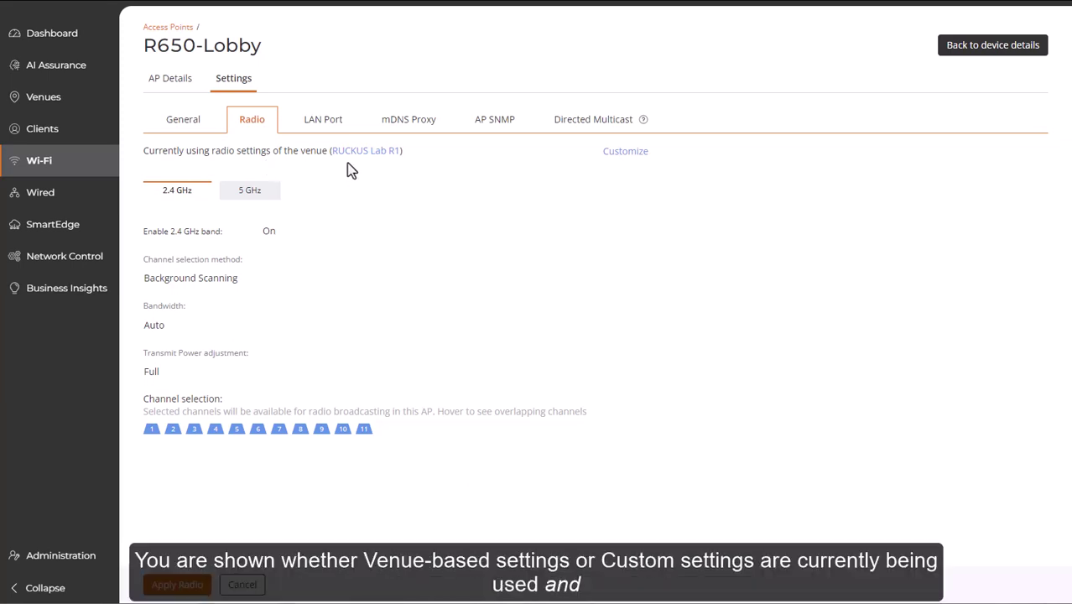
# Override the venue radio settings with custom ones and review the 5 GHz and 2.4 GHz bands
pyautogui.click(625, 153)
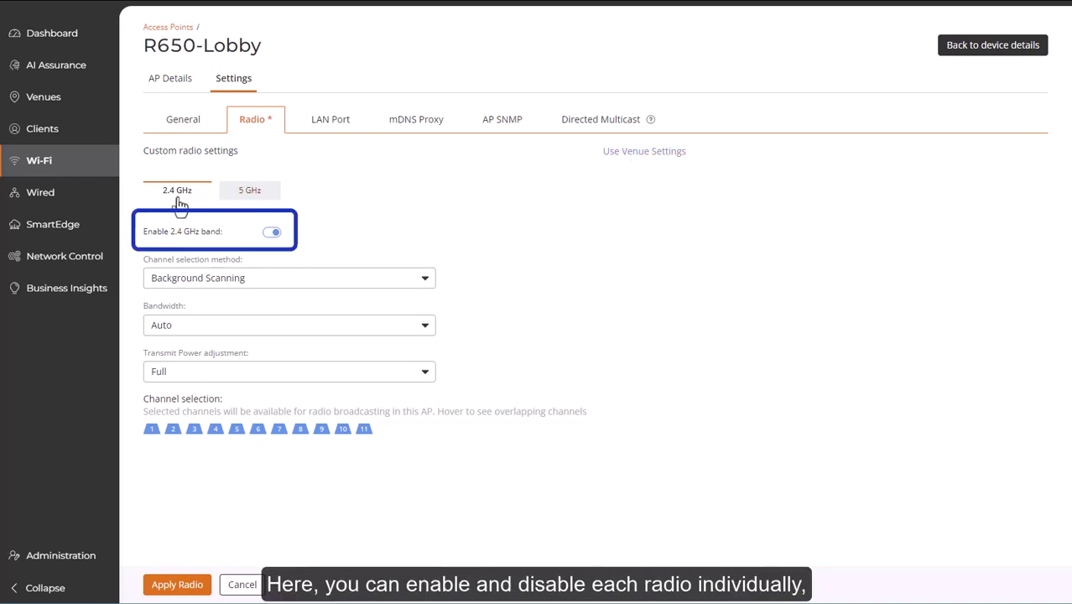
pyautogui.click(250, 199)
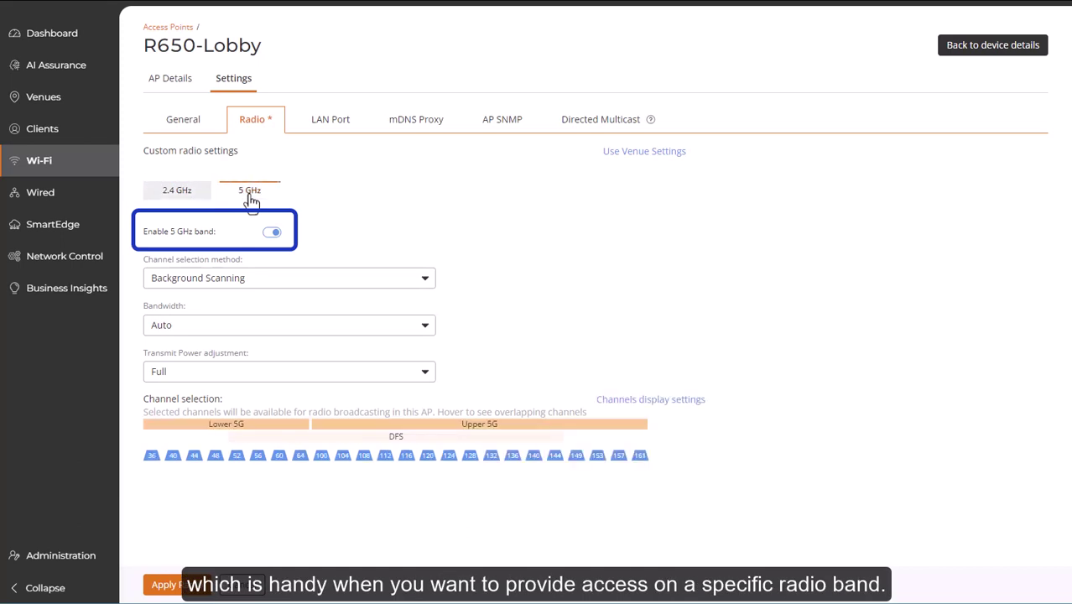
pyautogui.click(178, 200)
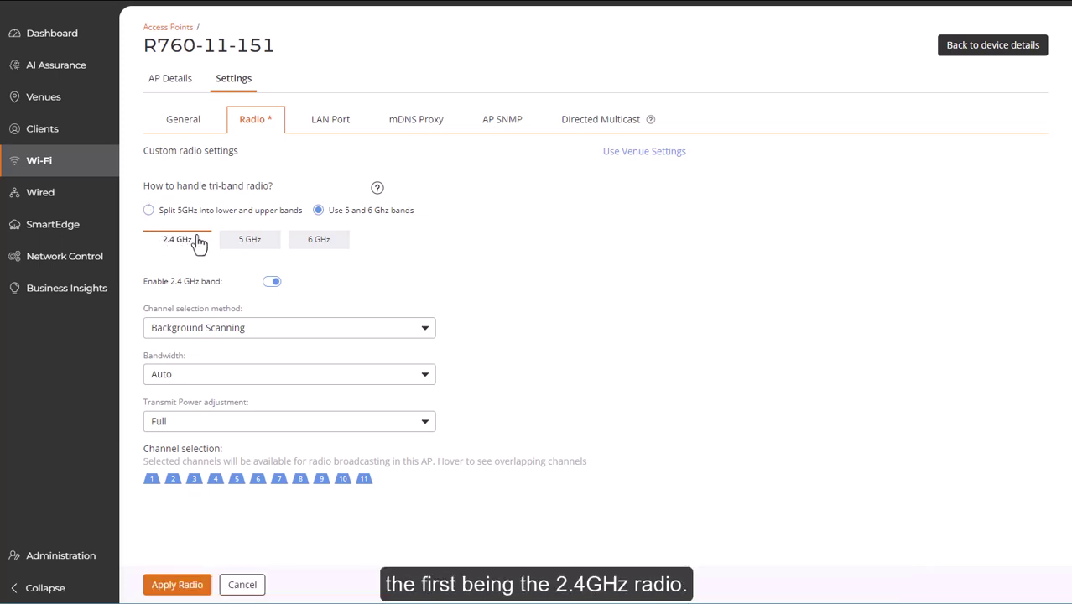
# After reviewing 5 and 6 GHz, split 5 GHz into Lower and Upper bands and view Lower 5 GHz
pyautogui.click(232, 243)
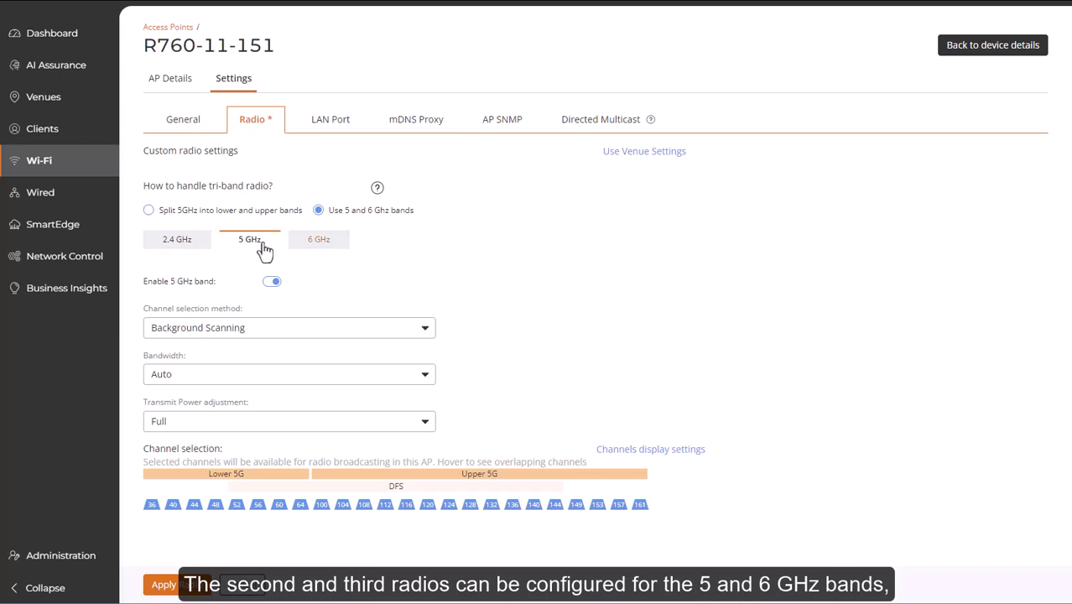
pyautogui.click(311, 246)
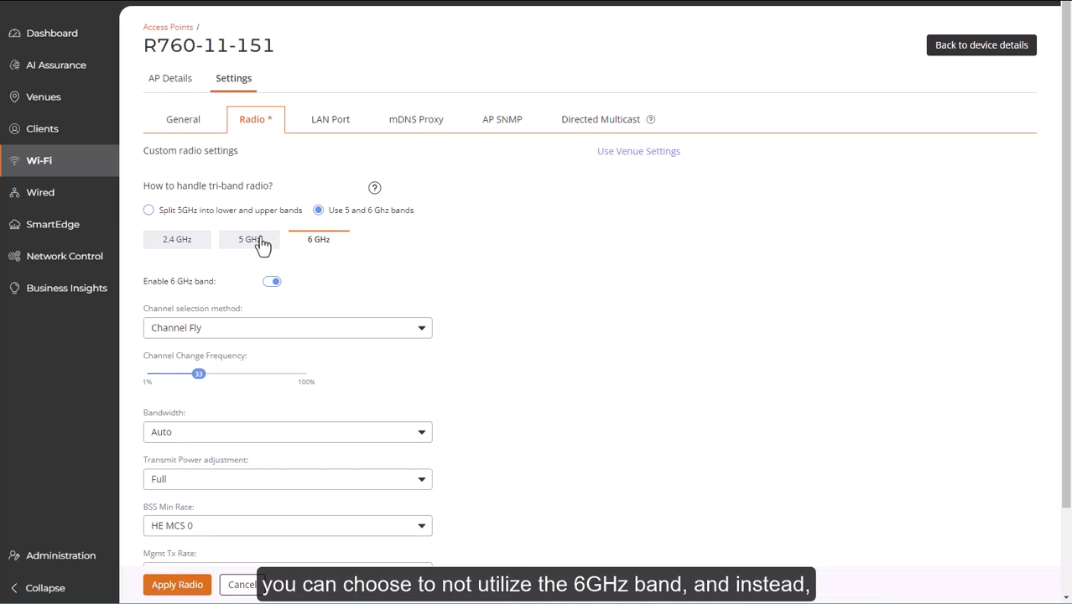
pyautogui.click(147, 211)
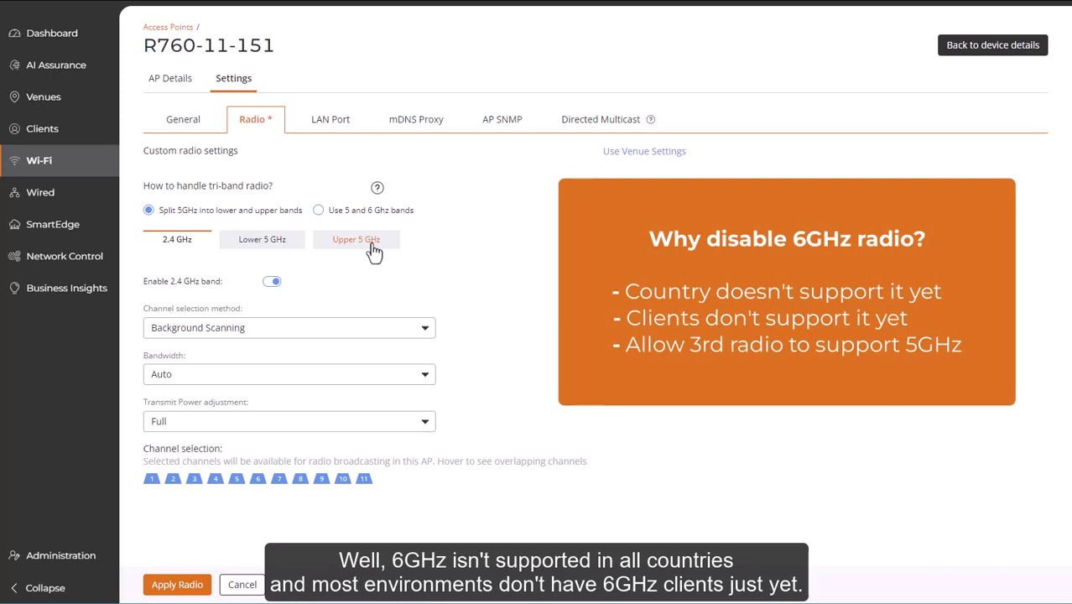
pyautogui.click(256, 246)
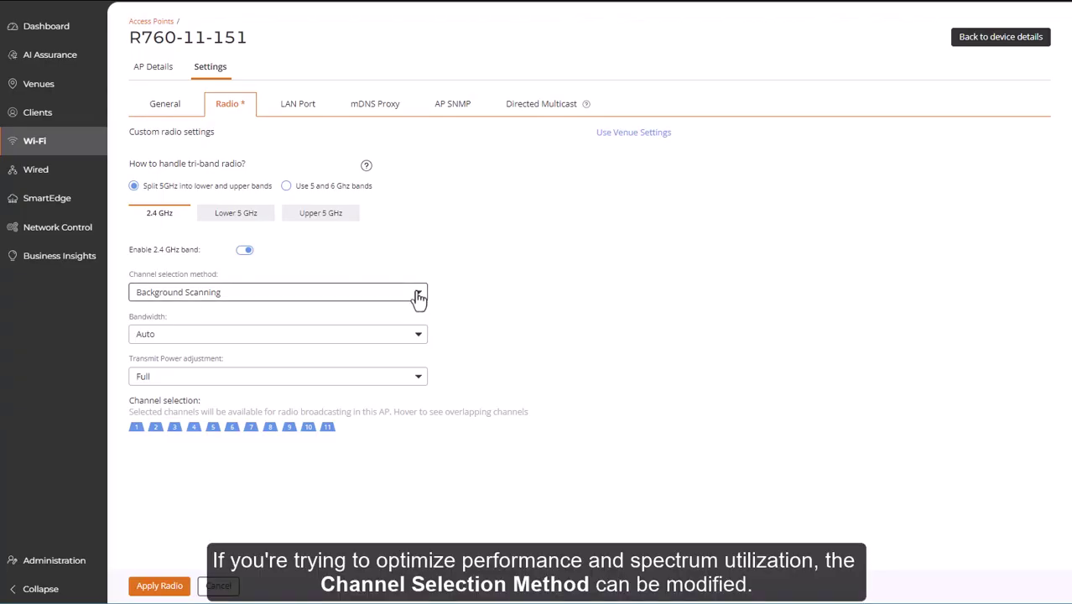
# Set 2.4 GHz channel selection to Channel Fly with Channel Change Frequency lowered to 1%
pyautogui.click(417, 295)
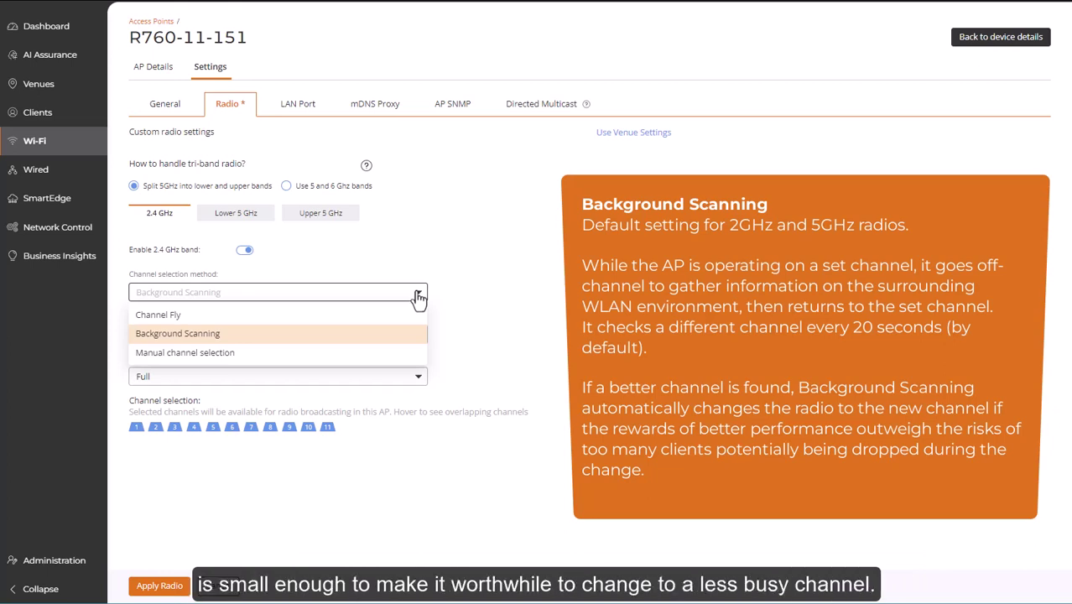
pyautogui.click(401, 318)
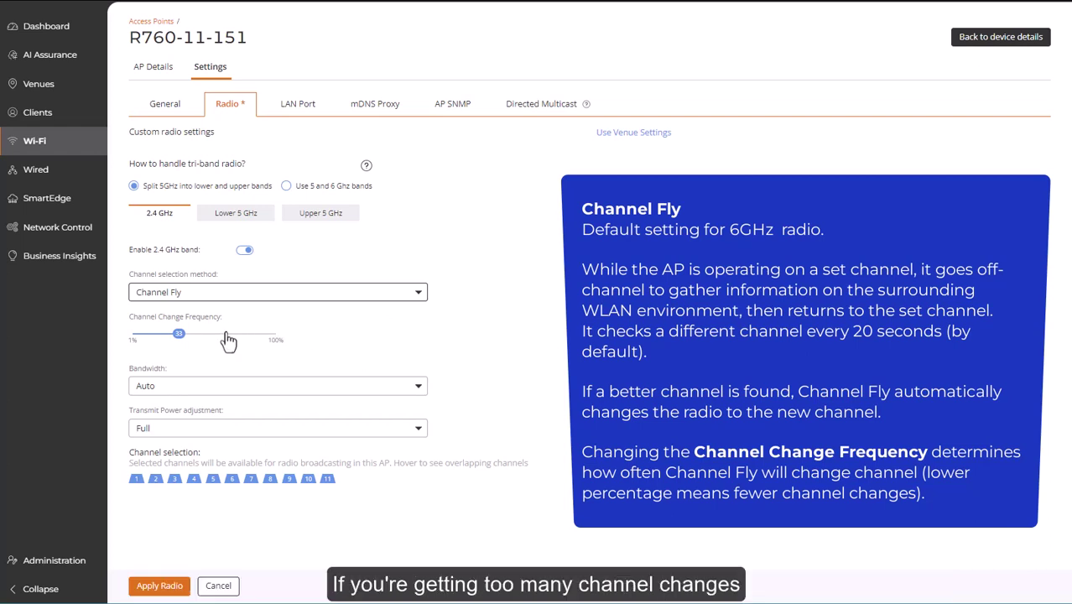
pyautogui.moveTo(181, 344)
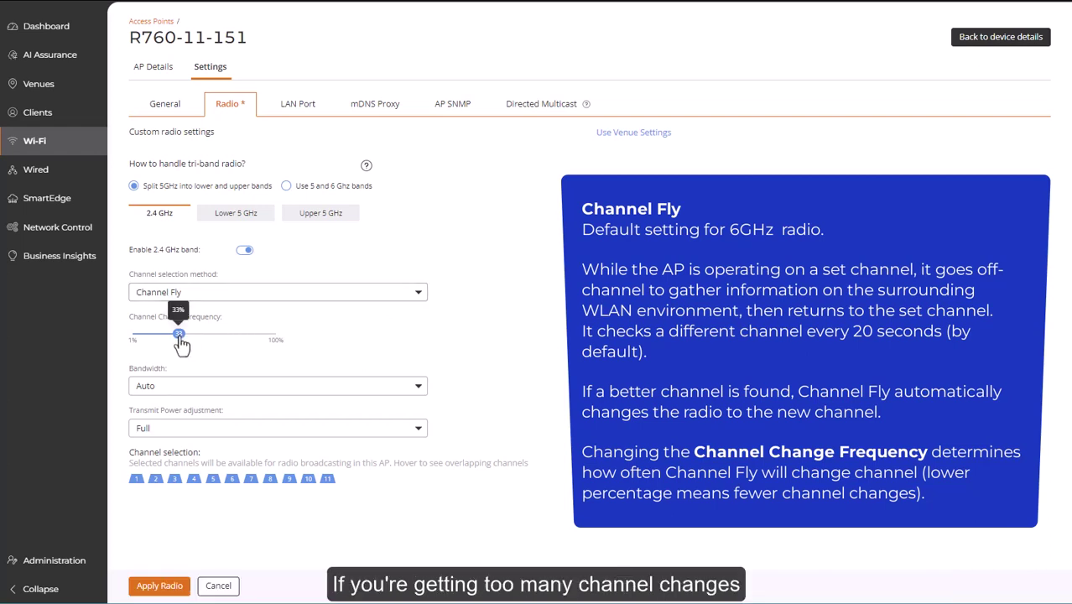
pyautogui.moveTo(182, 344); pyautogui.dragTo(134, 347)
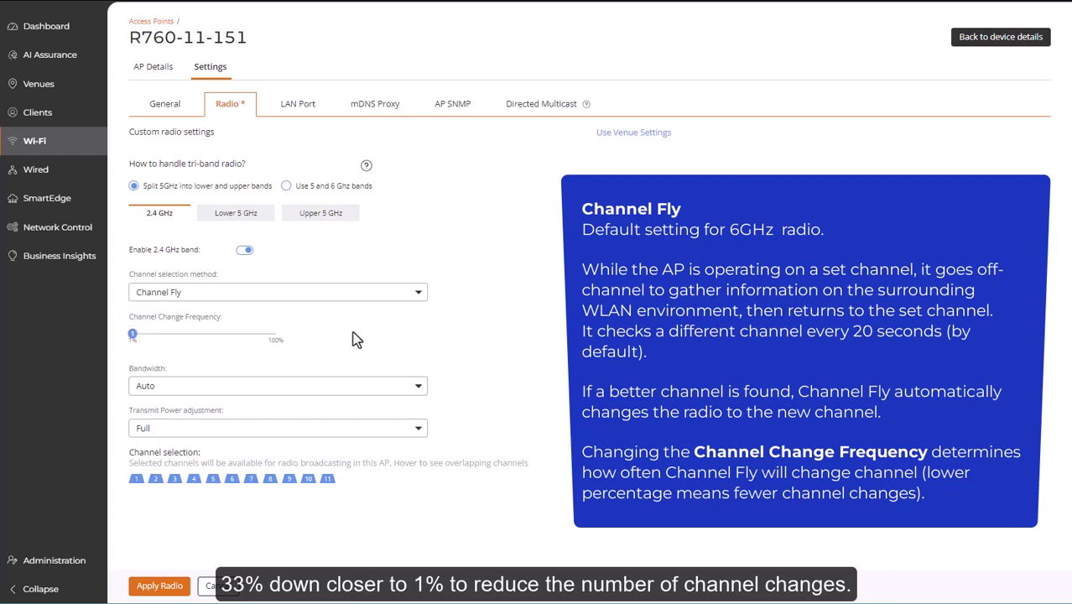
# Try Manual selection on channel 1, then settle on Background Scanning for 2.4 GHz channel selection
pyautogui.click(417, 296)
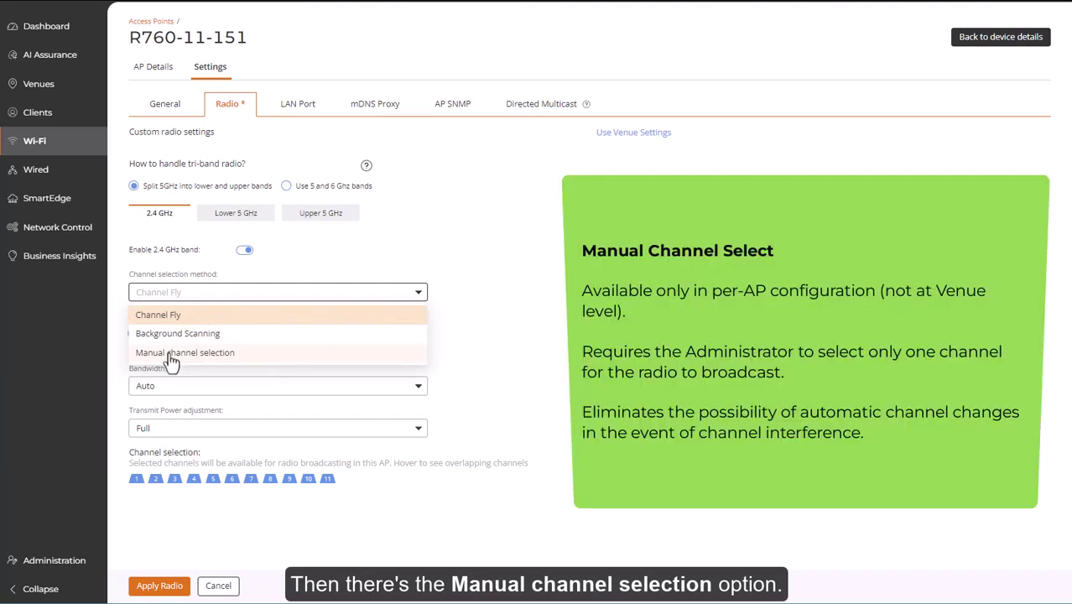
pyautogui.click(172, 353)
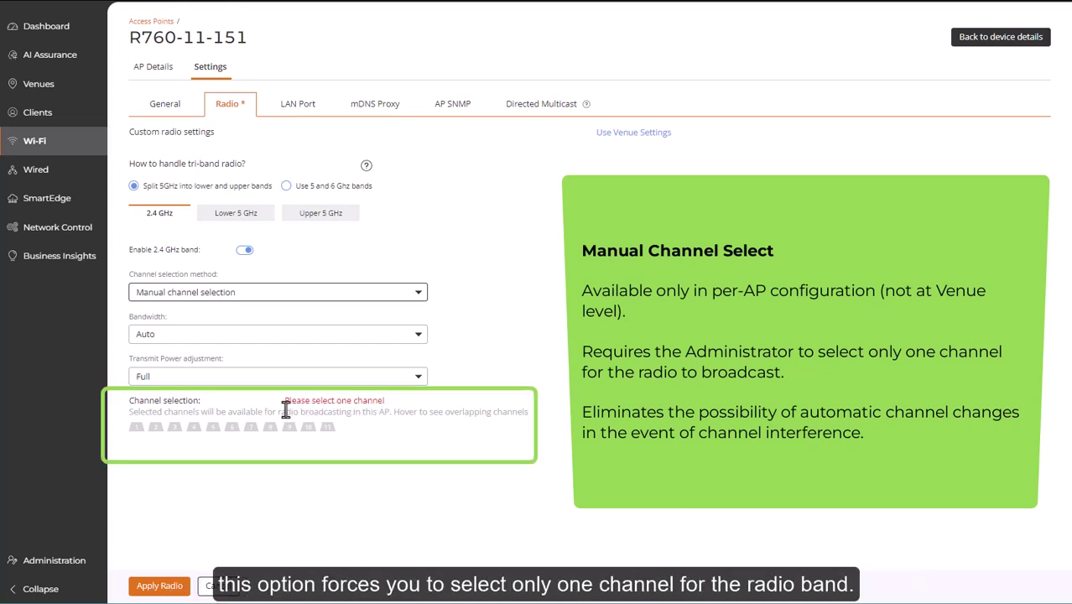
pyautogui.click(135, 429)
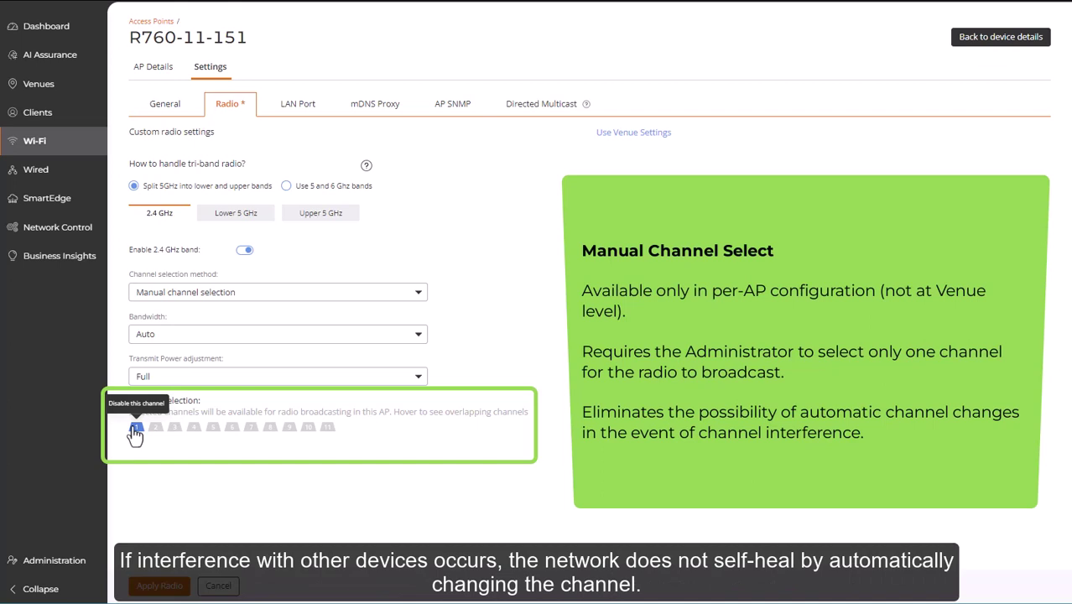
pyautogui.click(403, 294)
pyautogui.click(250, 336)
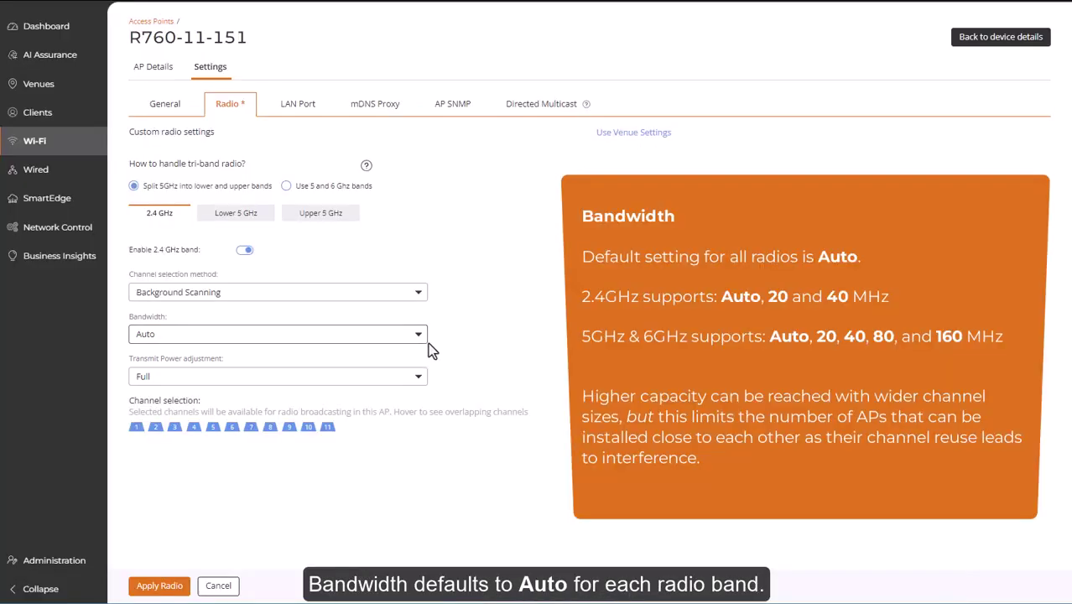
# Keep the 2.4 GHz bandwidth at Auto and the transmit power at Full
pyautogui.click(419, 339)
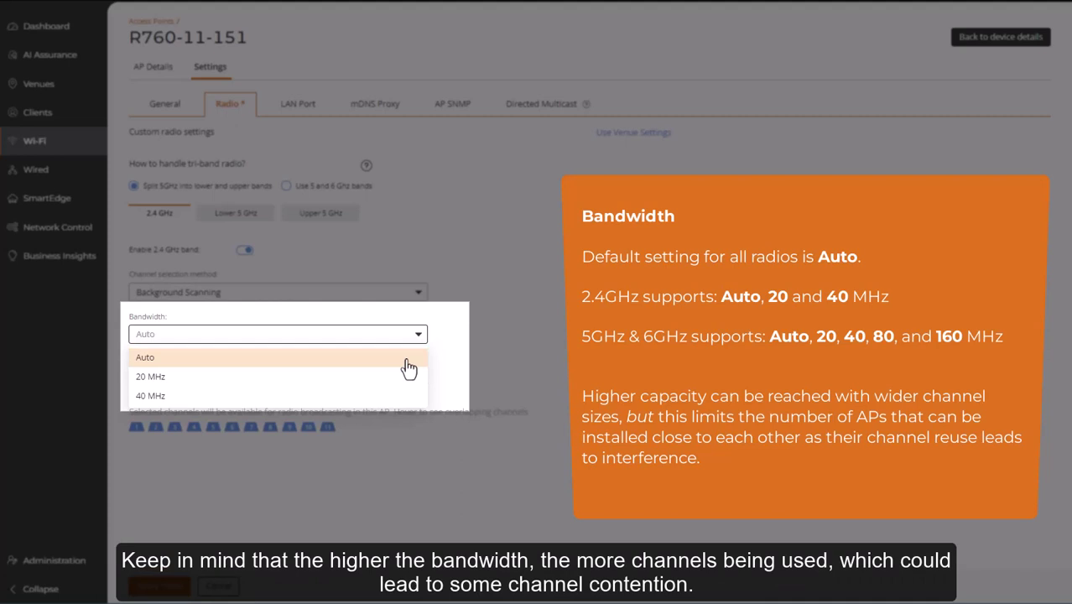
pyautogui.click(409, 362)
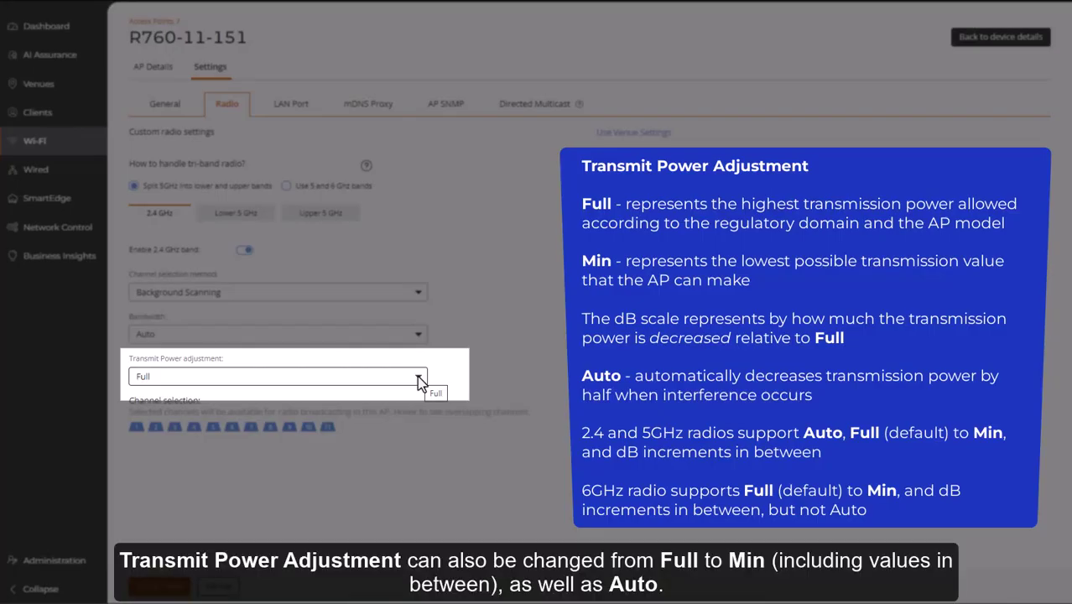
pyautogui.click(417, 379)
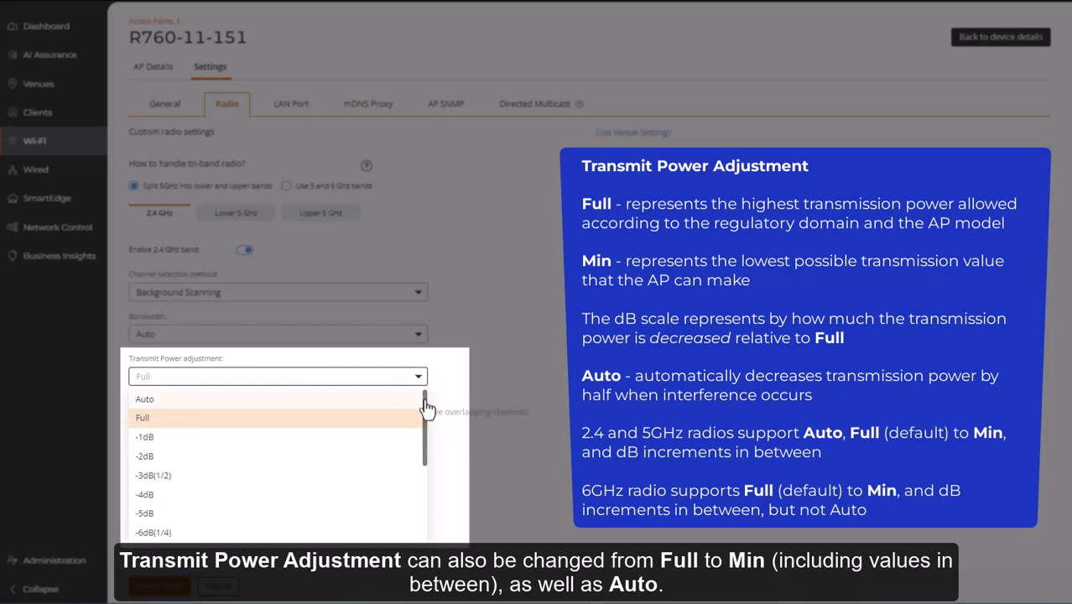
pyautogui.moveTo(426, 407)
pyautogui.mouseDown()
pyautogui.moveTo(426, 493)
pyautogui.moveTo(426, 394)
pyautogui.mouseUp()
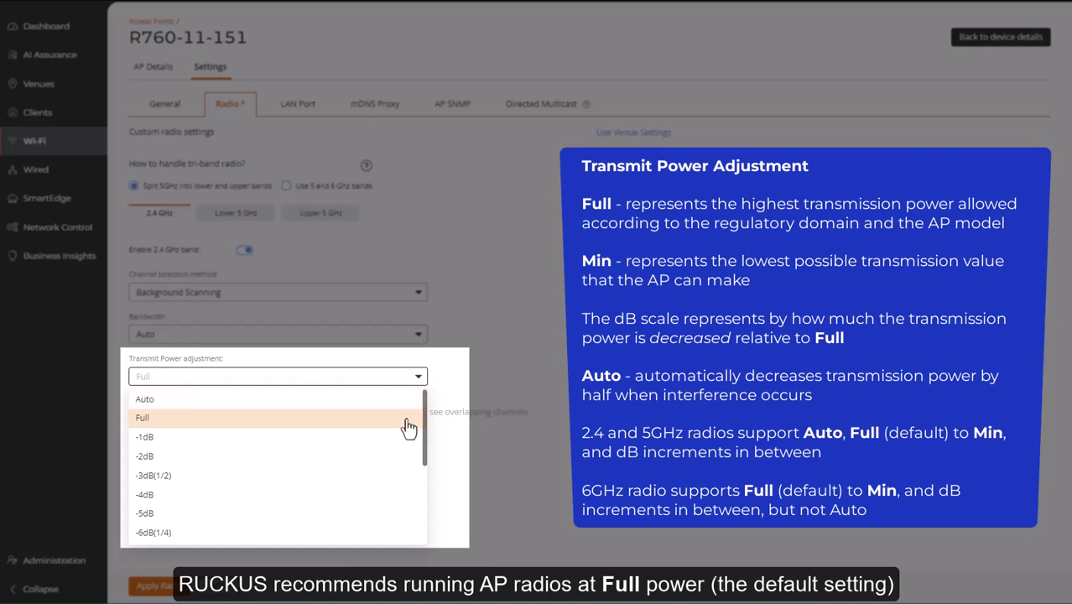
pyautogui.click(407, 422)
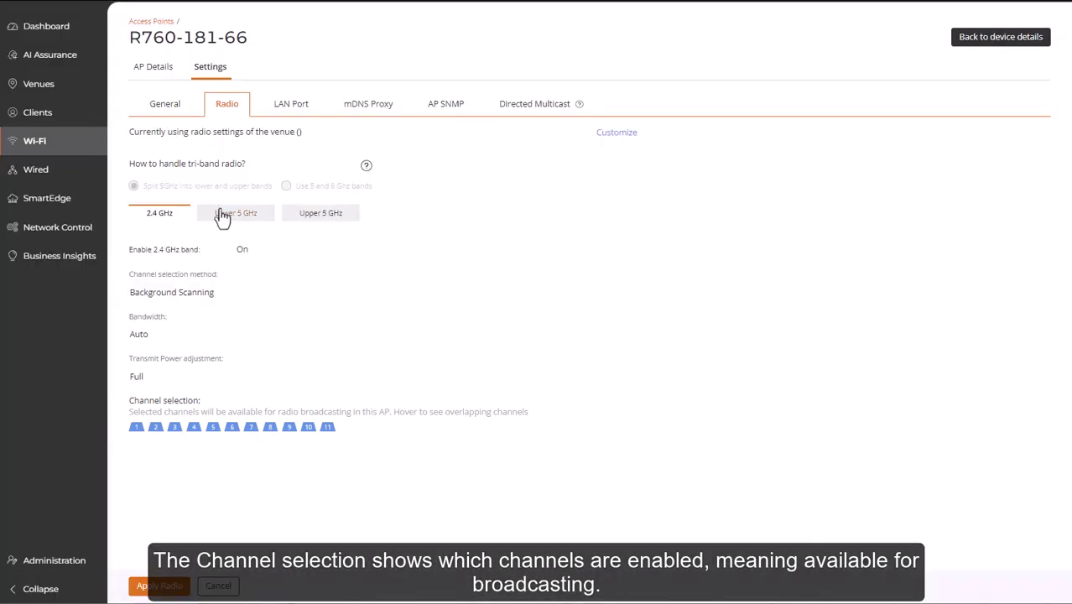
# Review Lower and Upper 5 GHz, customize the radio, and toggle channels 100 and 108 off and back on
pyautogui.click(220, 213)
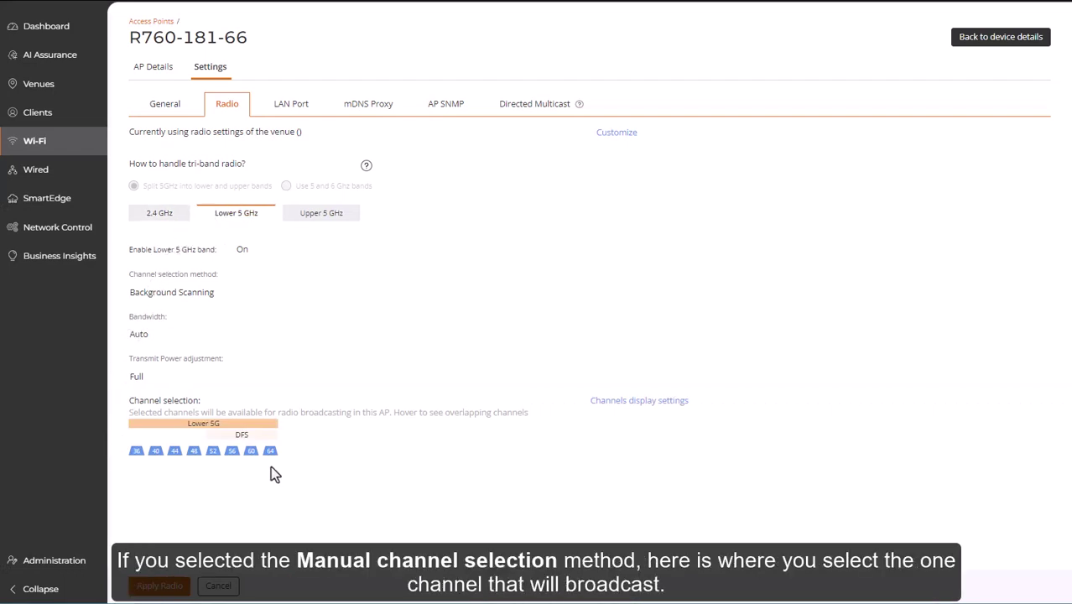
pyautogui.click(326, 220)
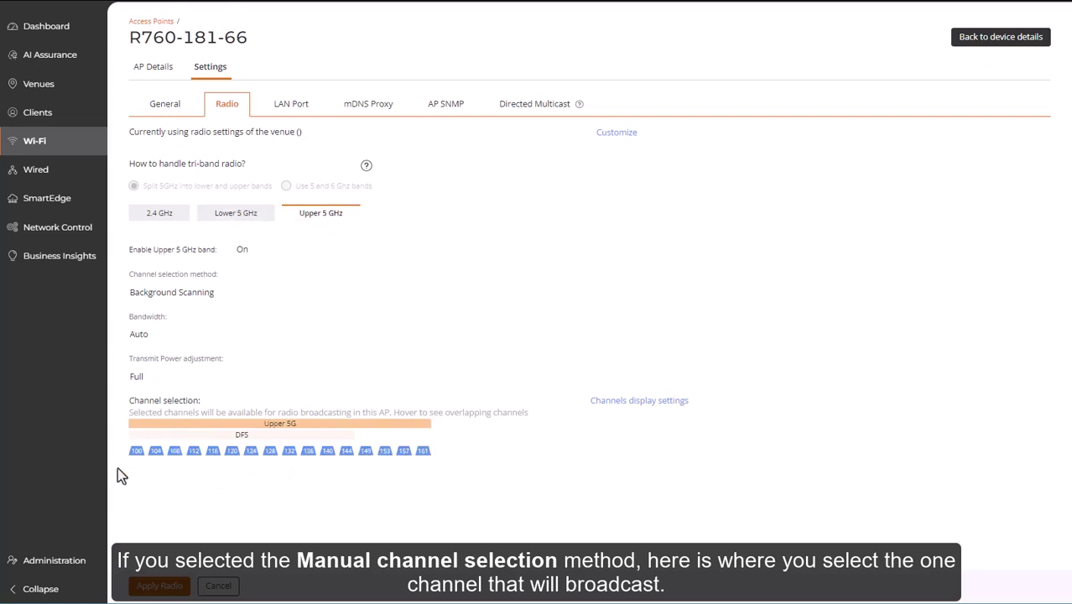
pyautogui.click(625, 134)
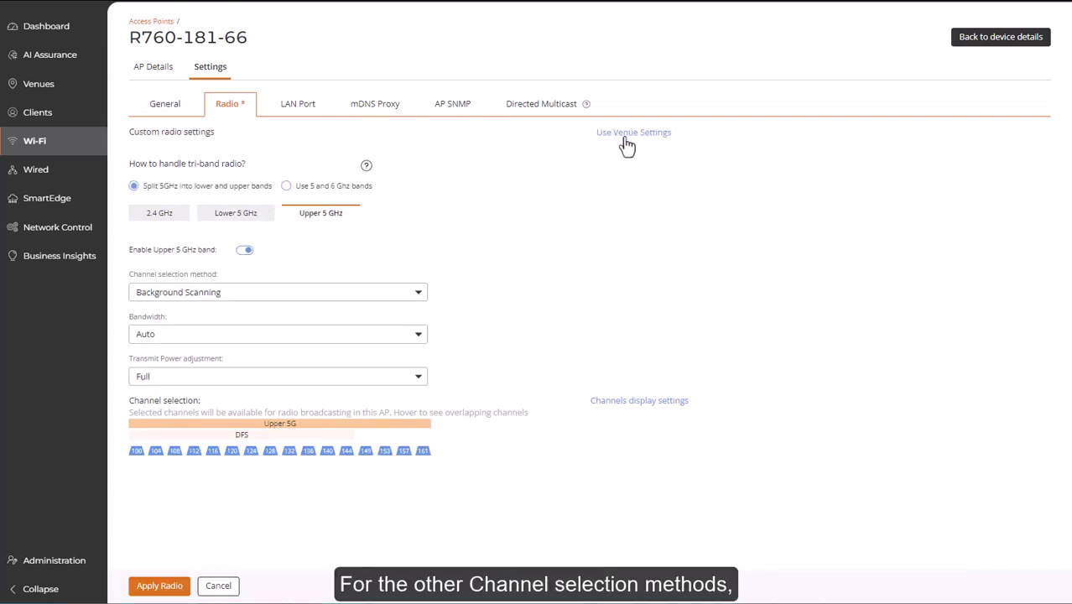
pyautogui.click(136, 454)
pyautogui.click(175, 453)
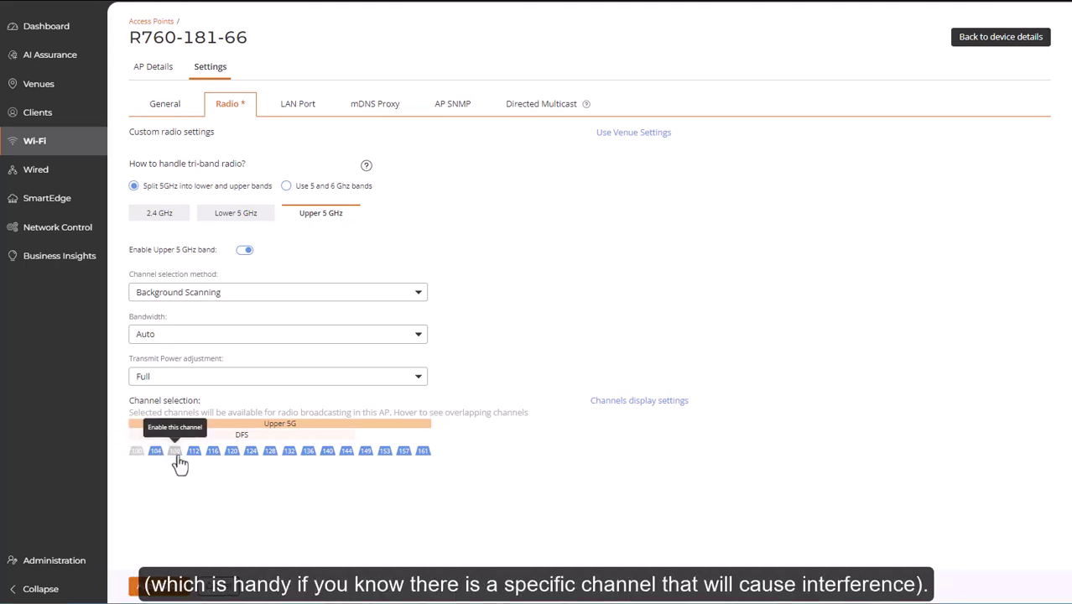
pyautogui.click(176, 457)
pyautogui.click(136, 457)
# Switch the tri-band radio to use 5 and 6 GHz bands and review the 6 GHz settings
pyautogui.click(286, 185)
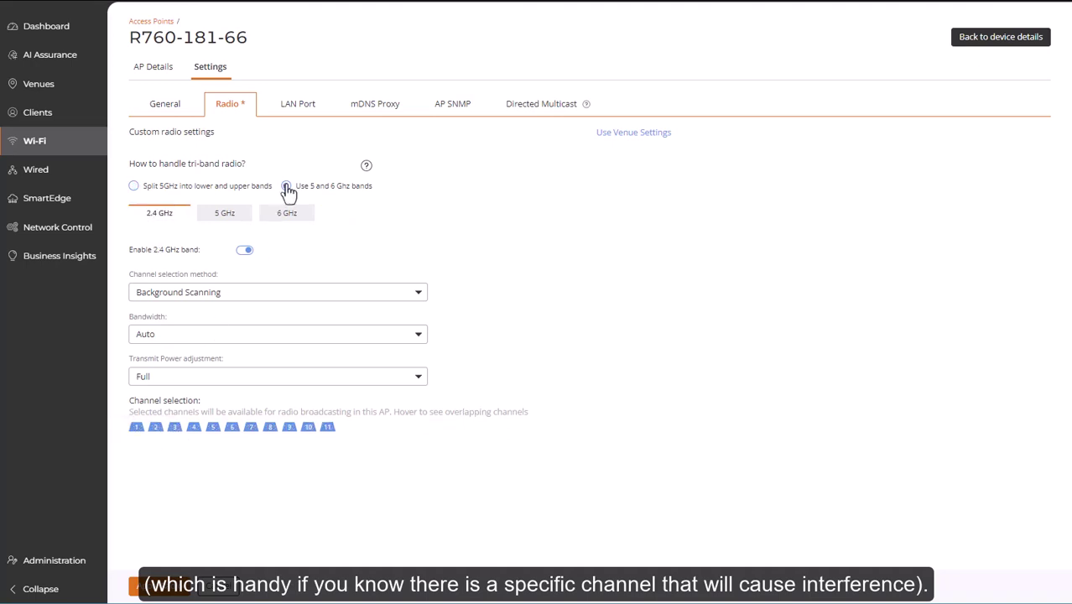
pyautogui.click(224, 215)
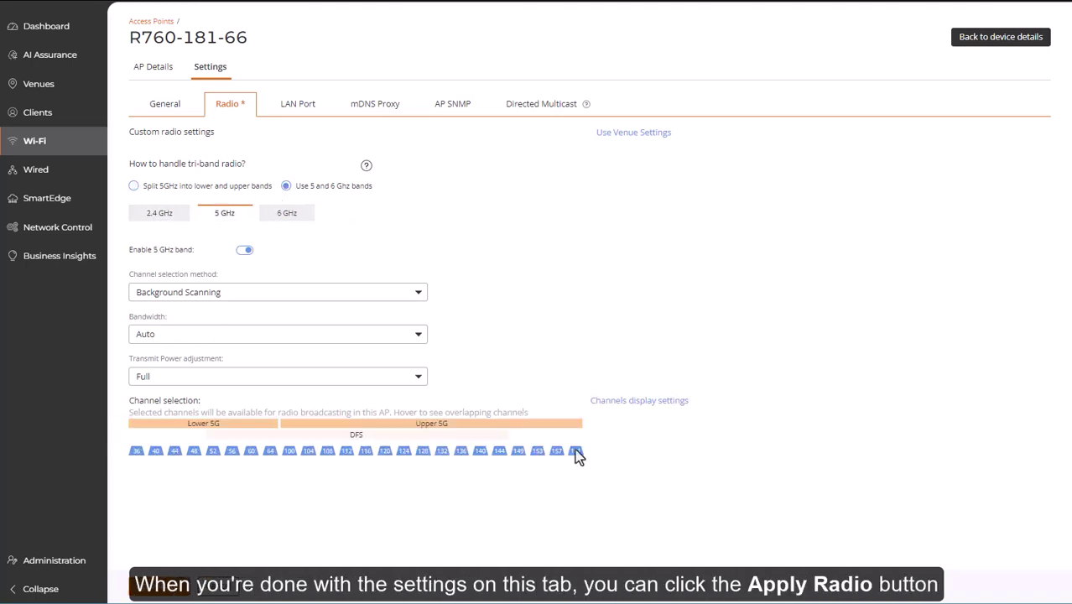
pyautogui.click(274, 220)
pyautogui.scroll(-1, 126, 529)
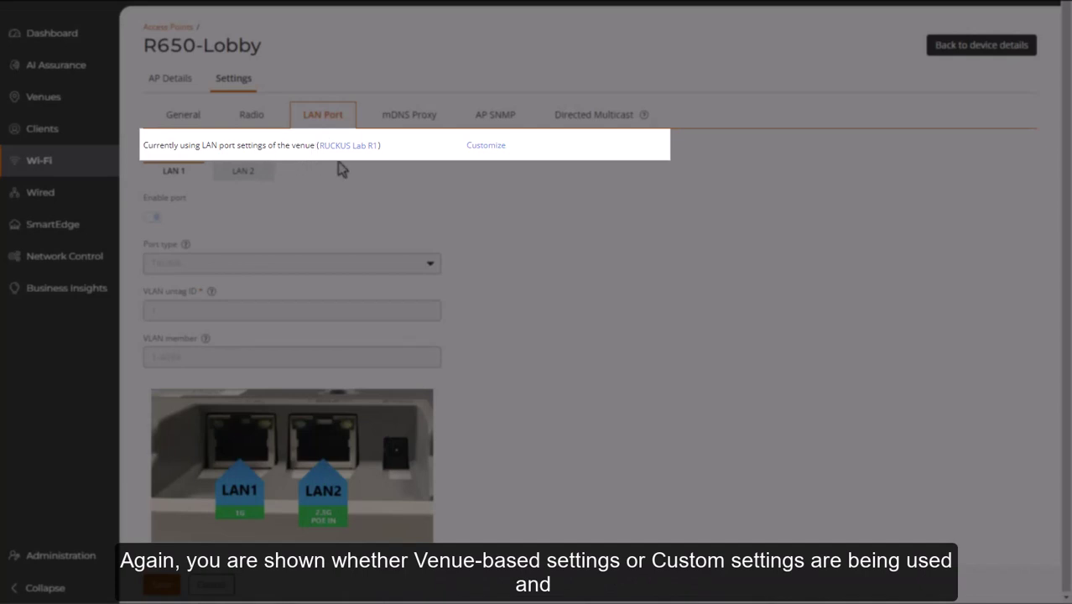
# Customize R650-Lobby's LAN ports, review LAN 2 and LAN 1, and keep LAN 1 as TRUNK
pyautogui.click(484, 148)
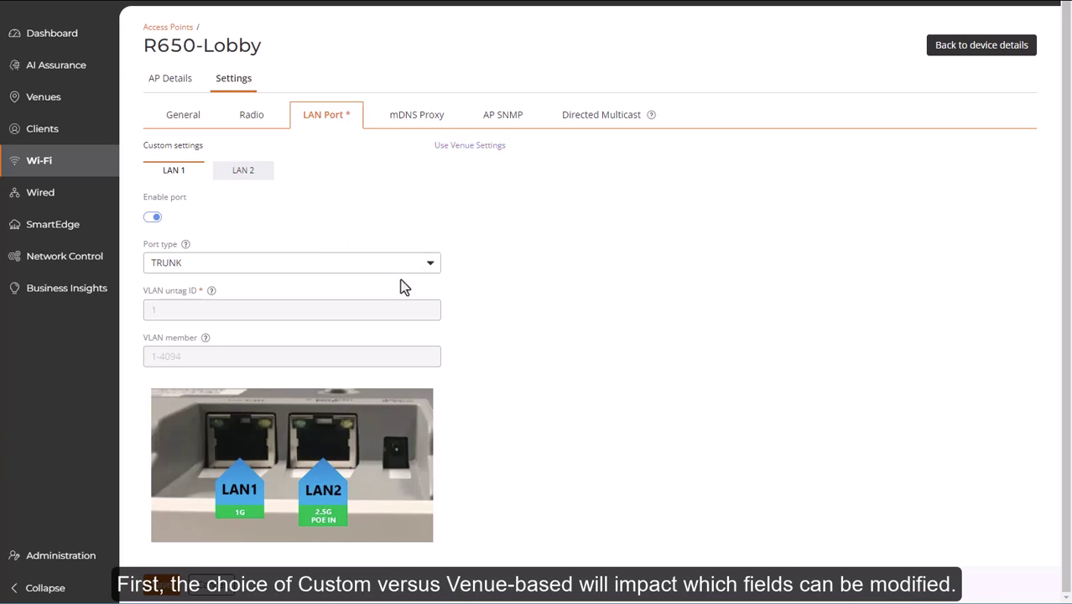
pyautogui.click(473, 149)
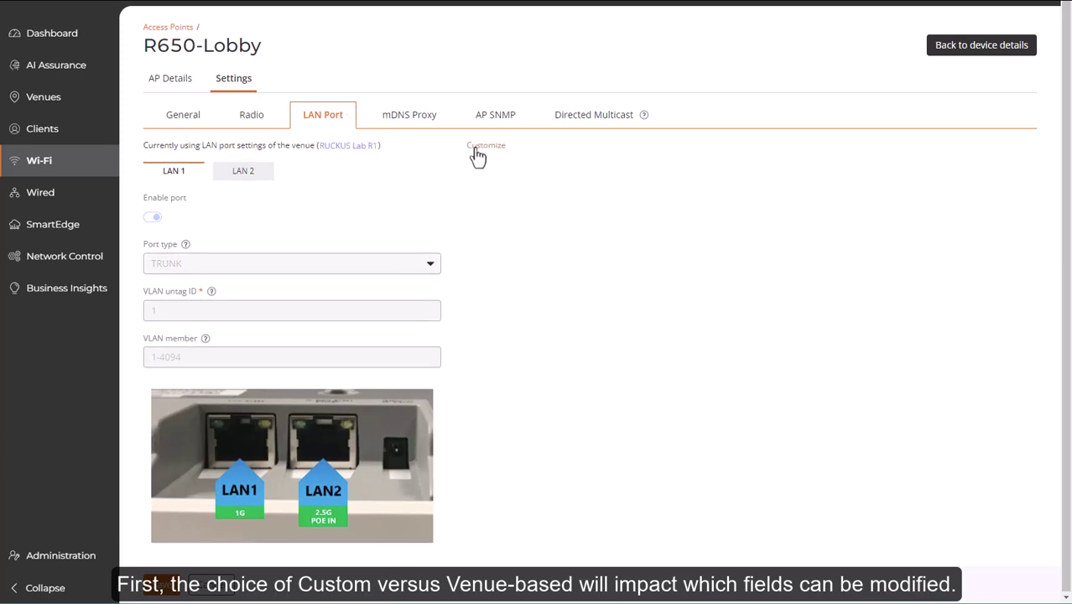
pyautogui.click(474, 149)
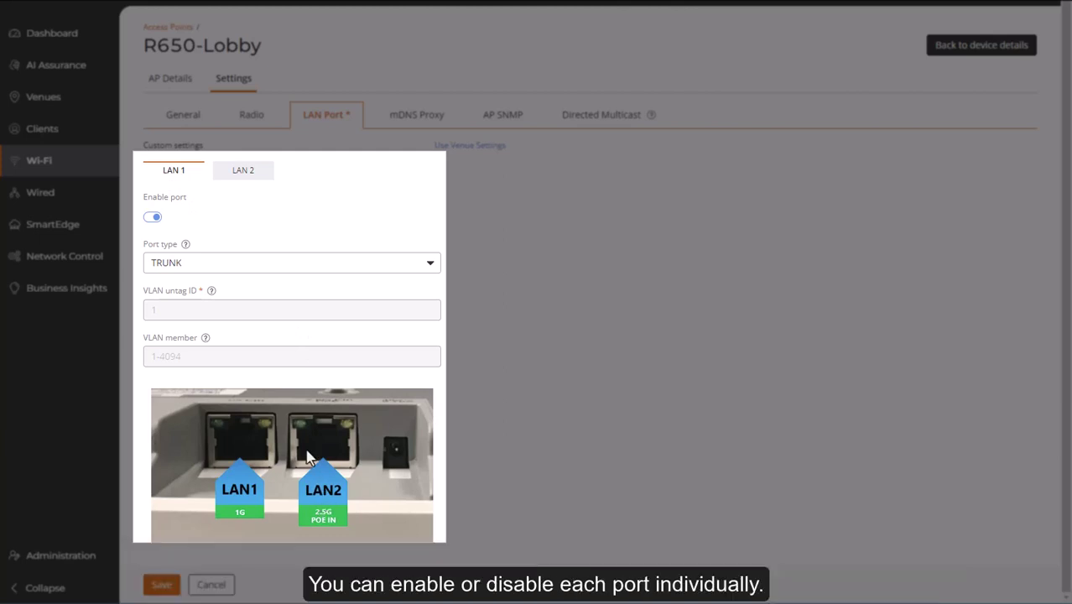
pyautogui.click(242, 174)
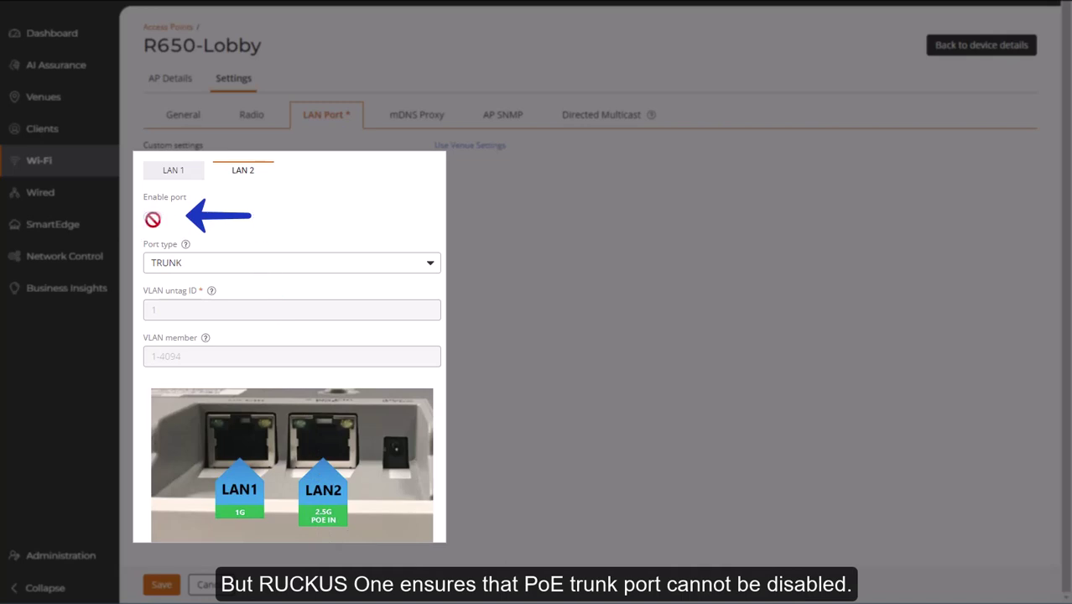
pyautogui.click(173, 171)
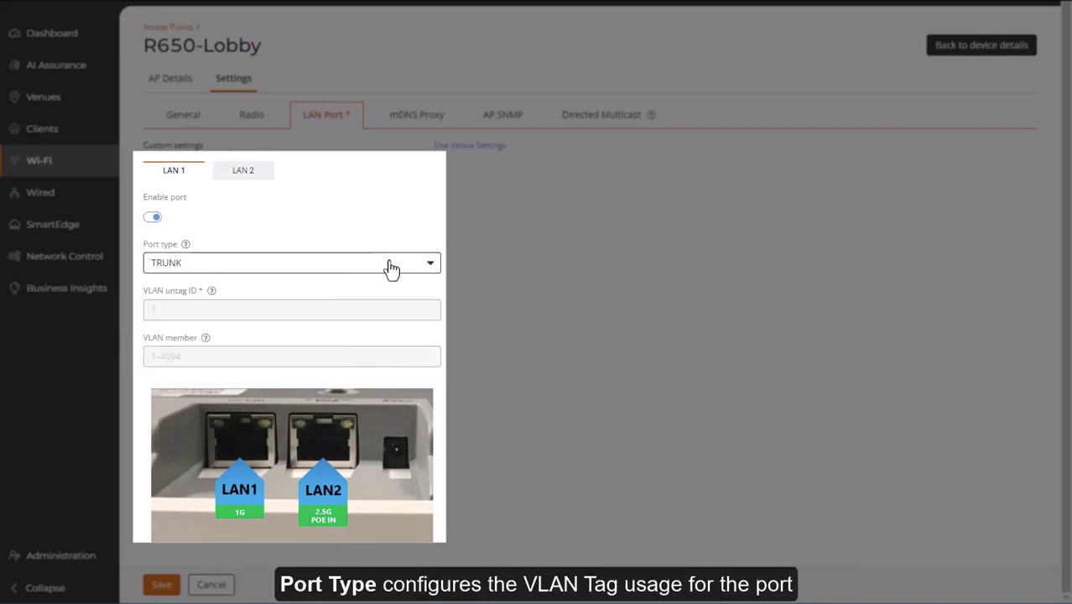
pyautogui.click(429, 265)
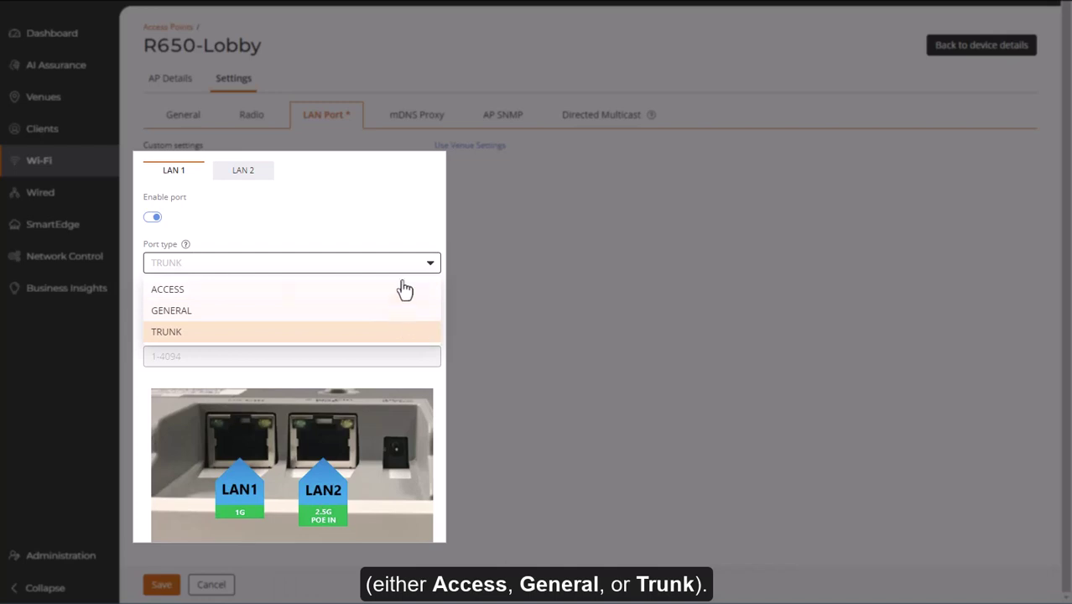
pyautogui.click(430, 266)
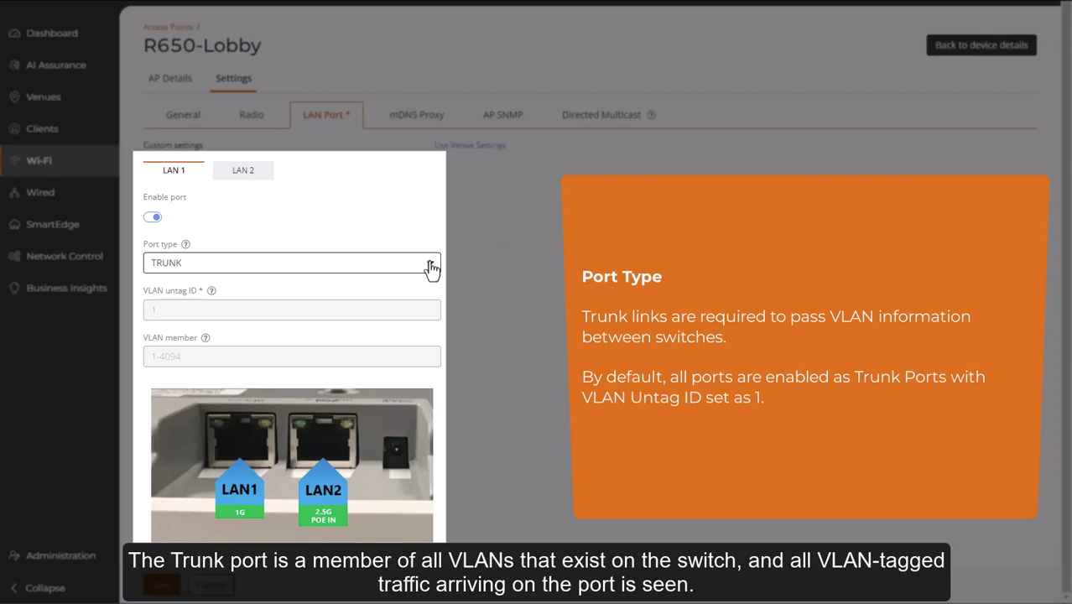
# Make LAN 1 an ACCESS port with VLAN untag ID 2
pyautogui.click(432, 267)
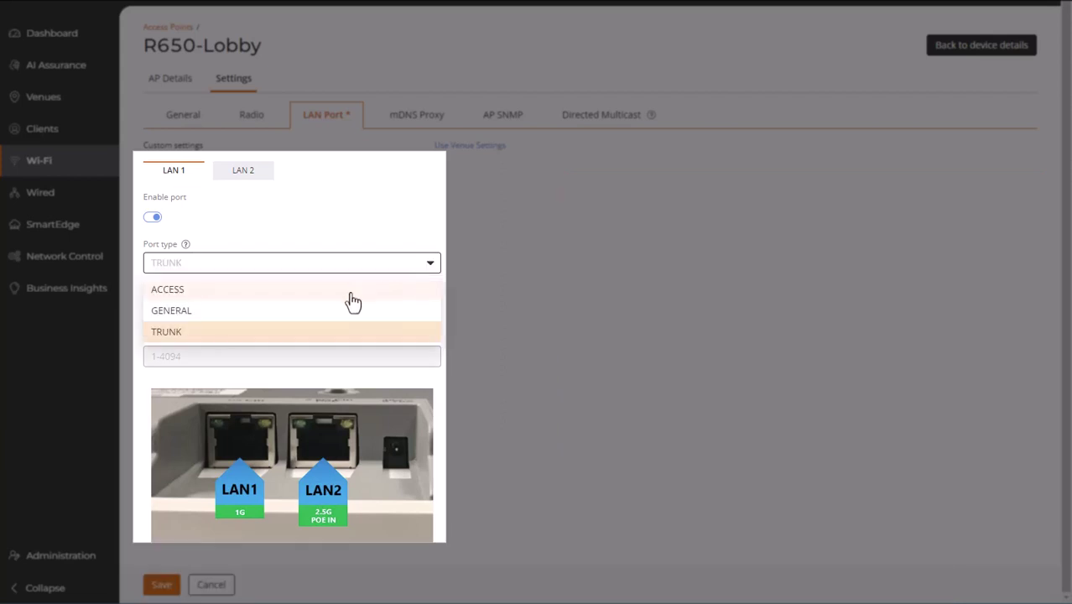
pyautogui.click(351, 293)
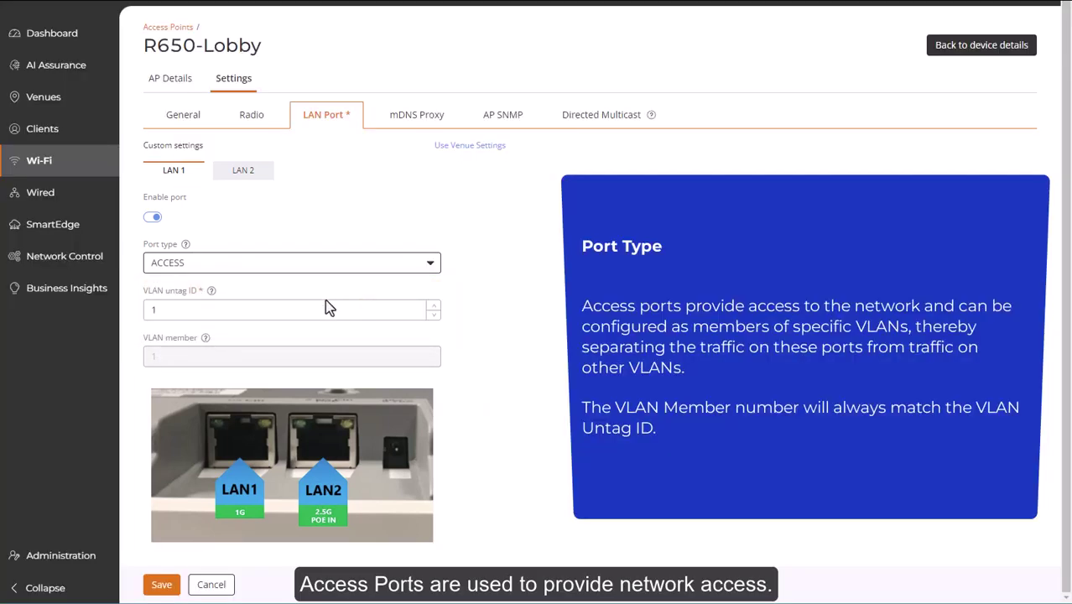
pyautogui.click(213, 307)
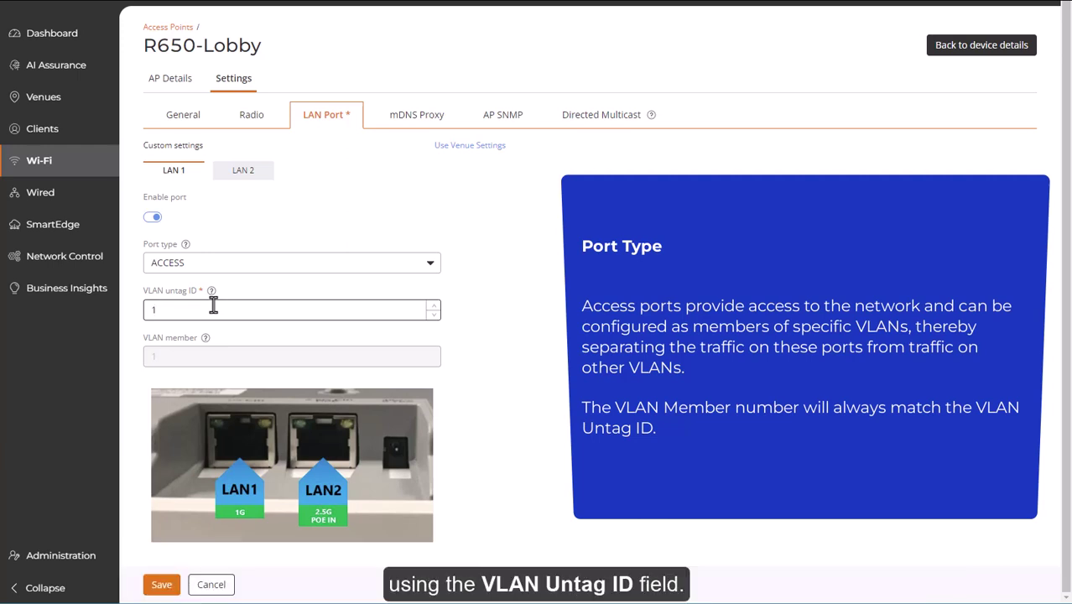
pyautogui.doubleClick(159, 309)
pyautogui.write('2')
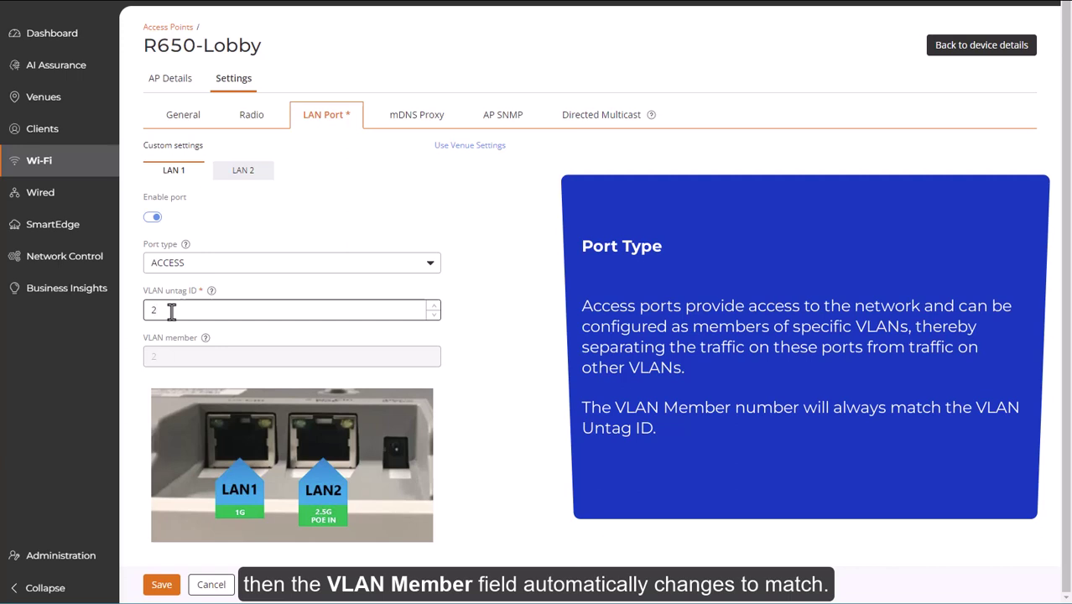
# Change LAN 1 to a GENERAL port with VLAN members 1-100,102
pyautogui.click(411, 265)
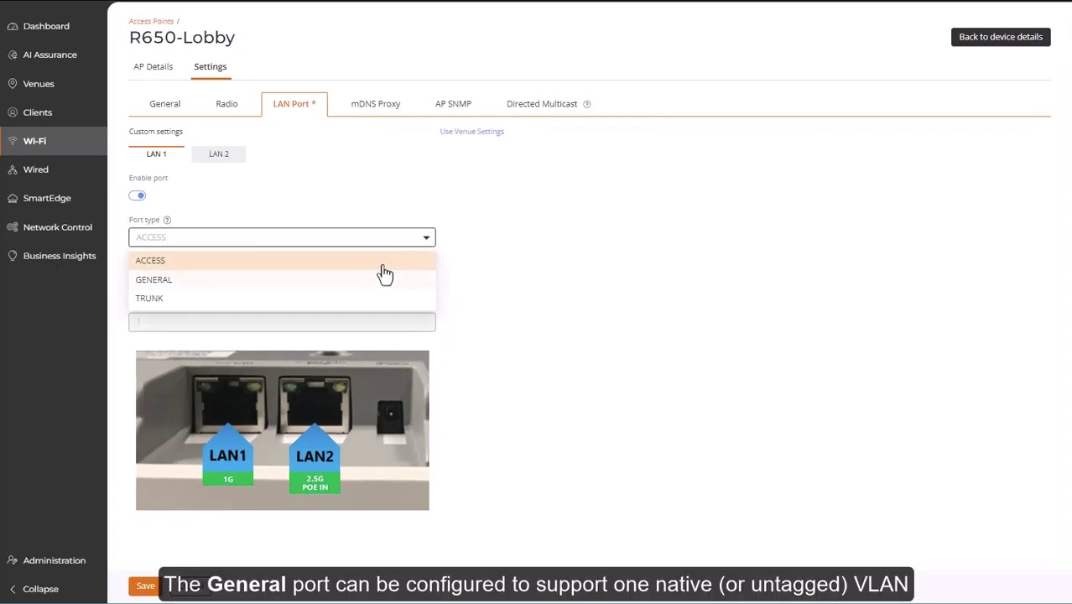
pyautogui.click(352, 281)
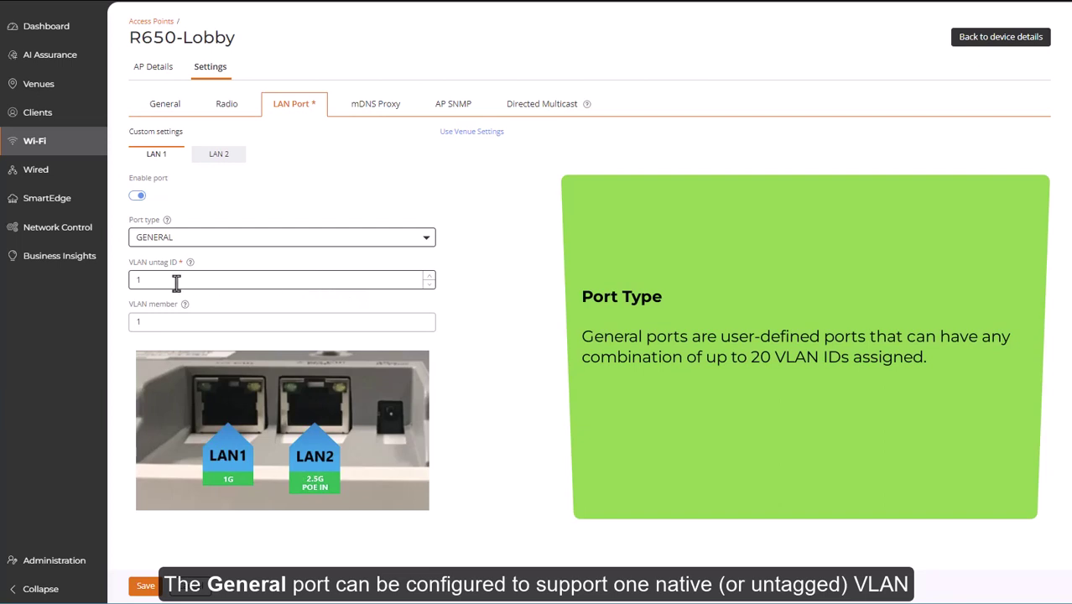
pyautogui.click(162, 322)
pyautogui.press('BackSpace')
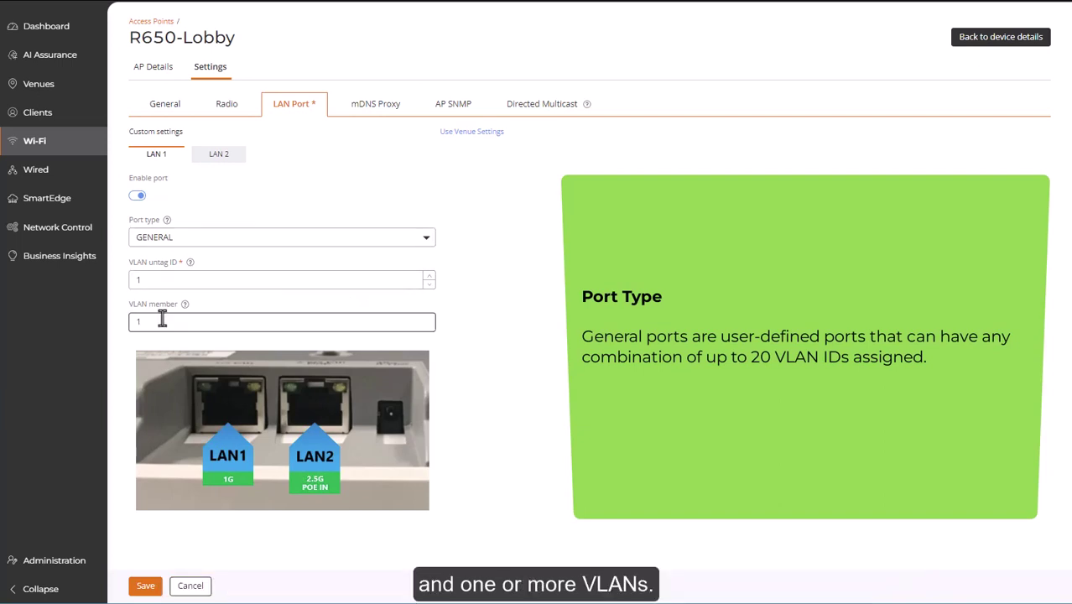
pyautogui.write('1-100,102')
# Return LAN 1 to TRUNK, keep LAN 2 as TRUNK, and revert the LAN ports to venue settings
pyautogui.click(425, 238)
pyautogui.click(149, 299)
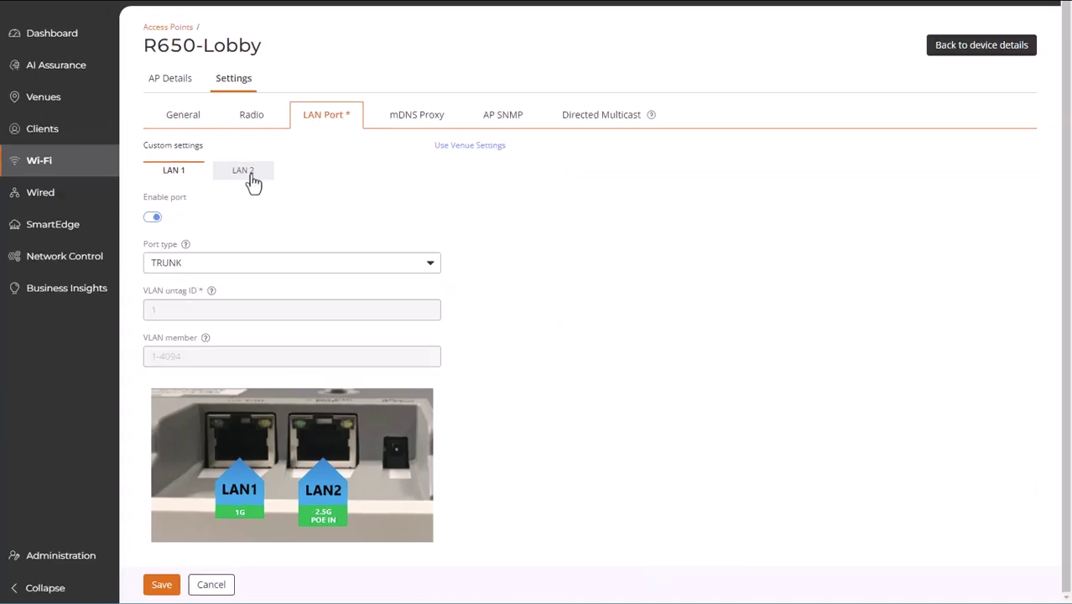
pyautogui.click(218, 154)
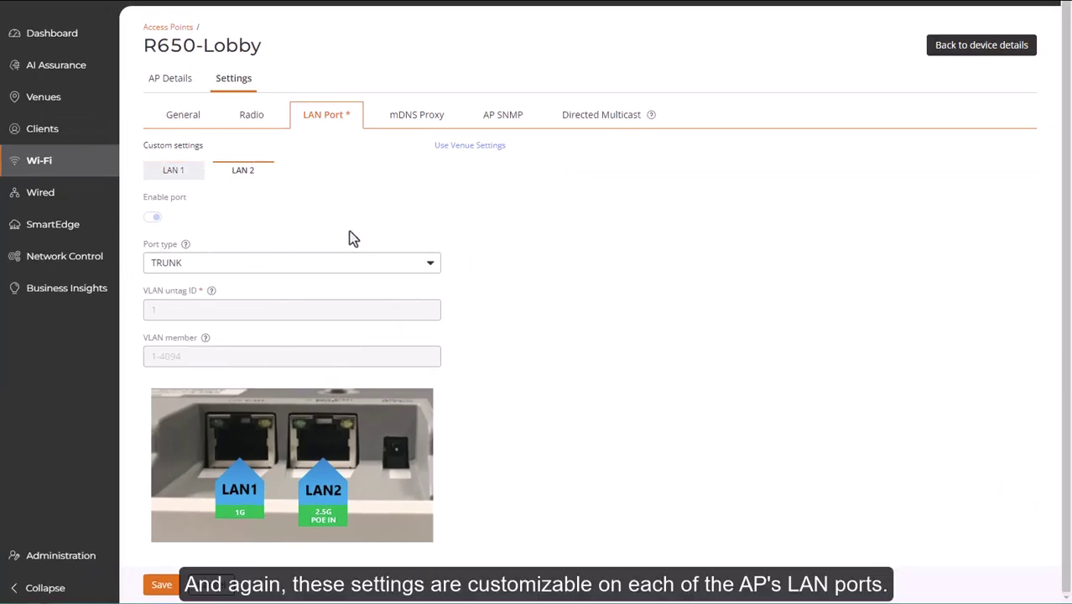
pyautogui.click(430, 264)
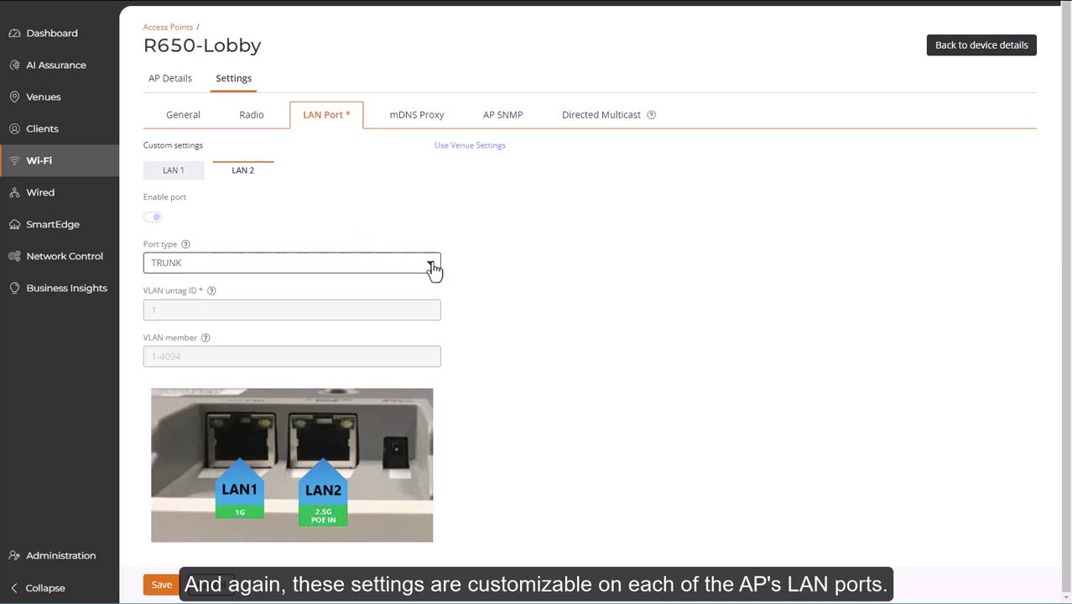
pyautogui.click(432, 265)
pyautogui.click(468, 151)
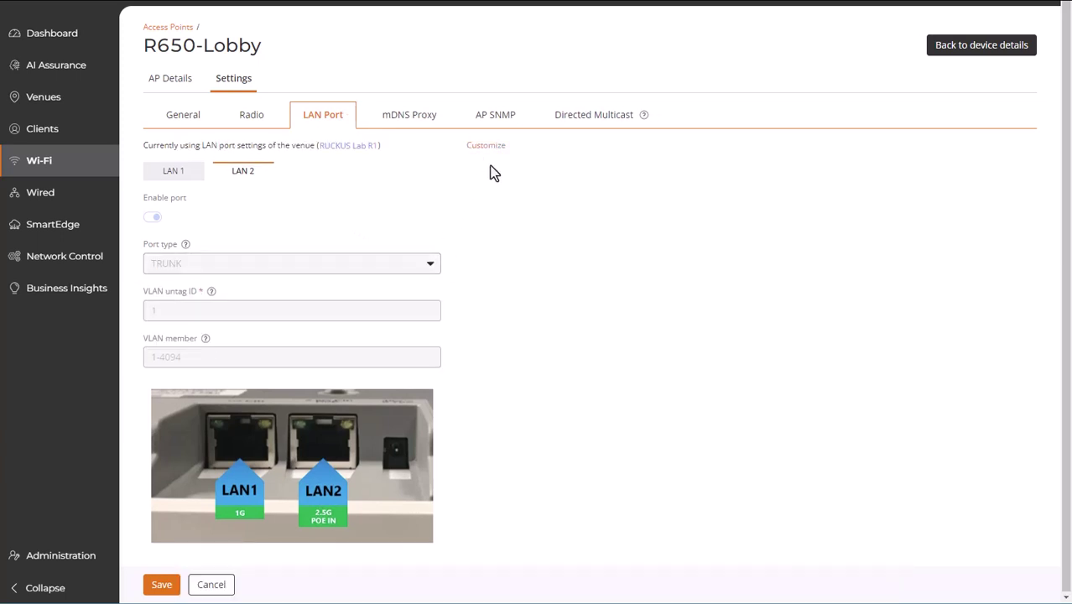
pyautogui.click(408, 119)
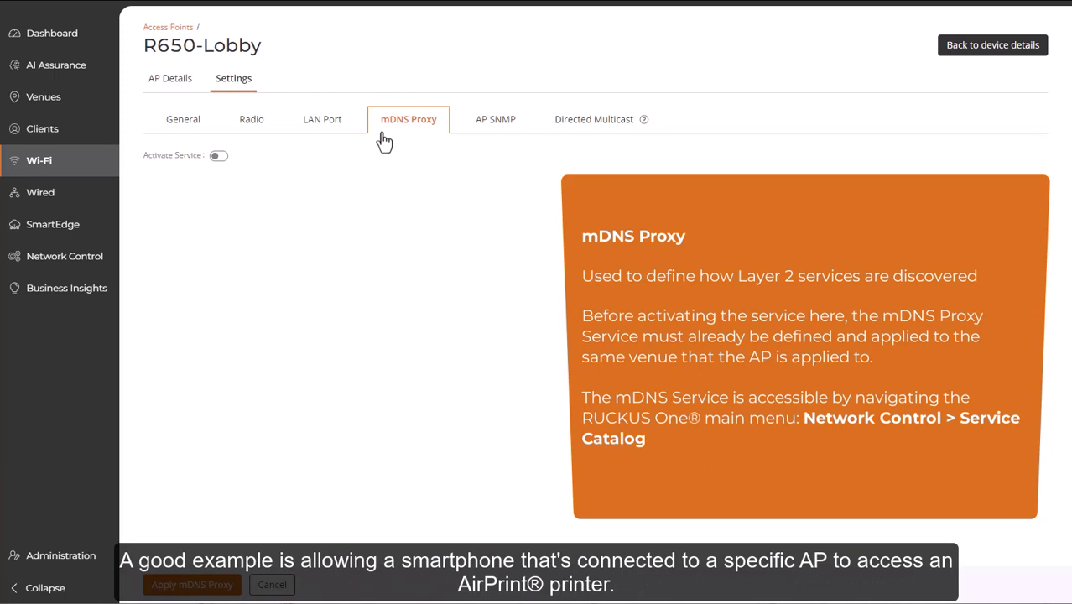
# Enable R650-Lobby's mDNS proxy with the mdnsproxy1 service (AirPrint, VLAN 1 to 2) and apply it
pyautogui.click(217, 158)
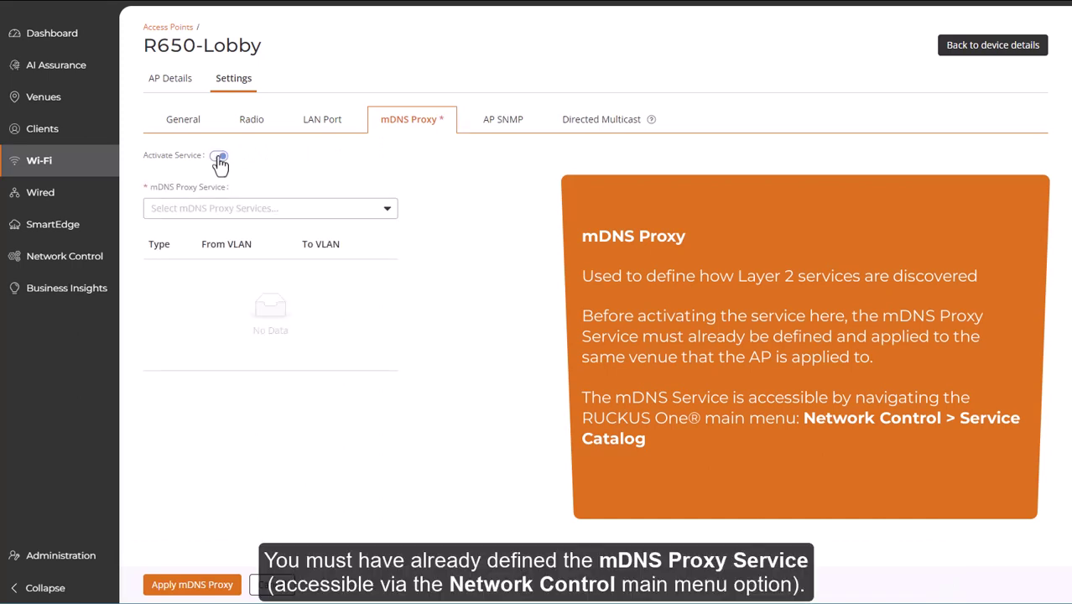
pyautogui.click(388, 215)
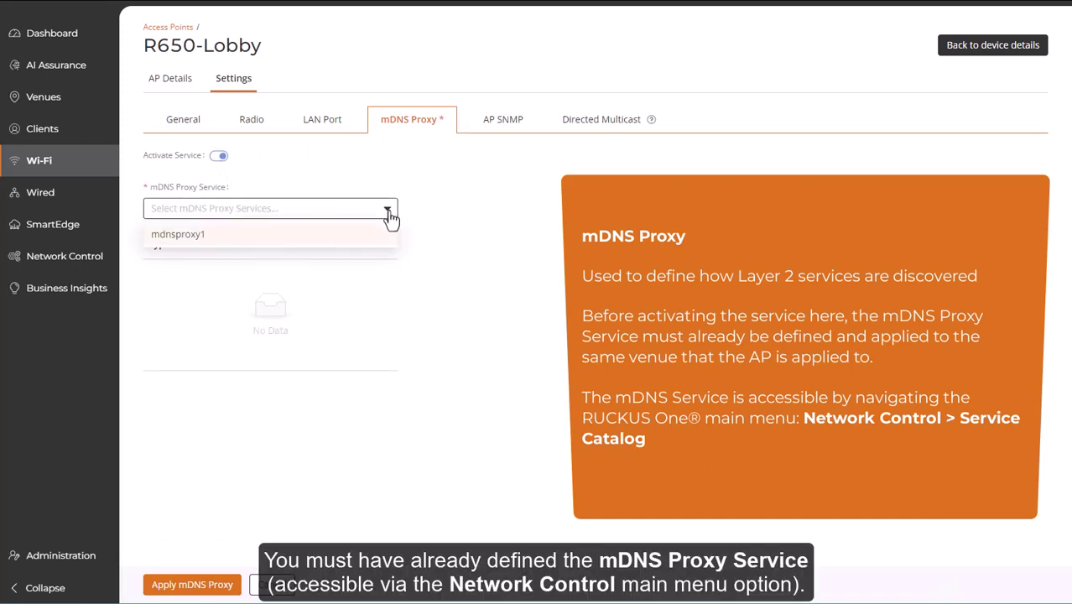
pyautogui.click(262, 236)
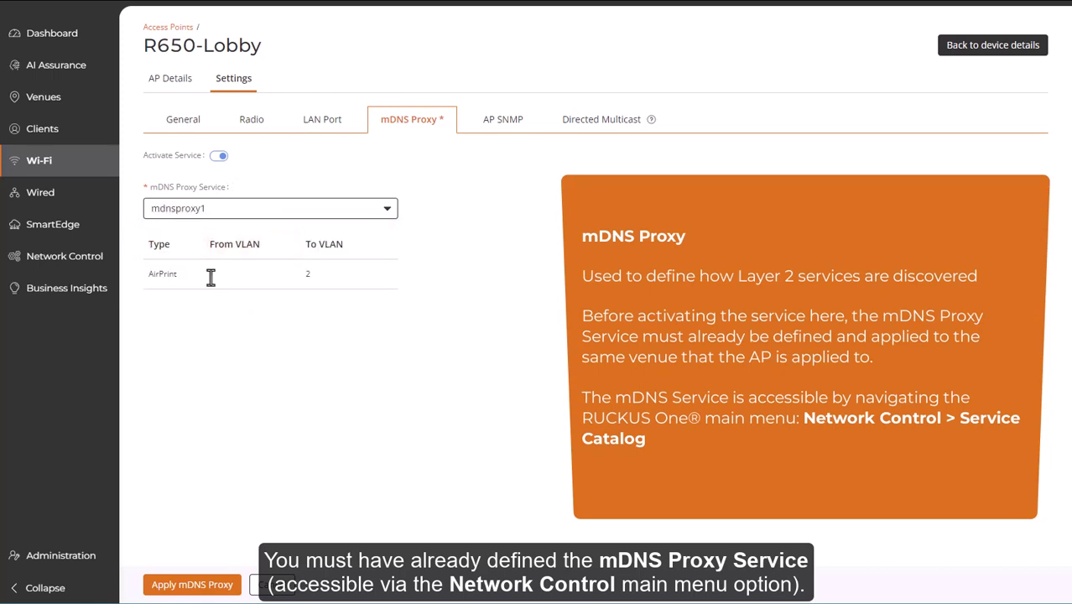
pyautogui.click(195, 587)
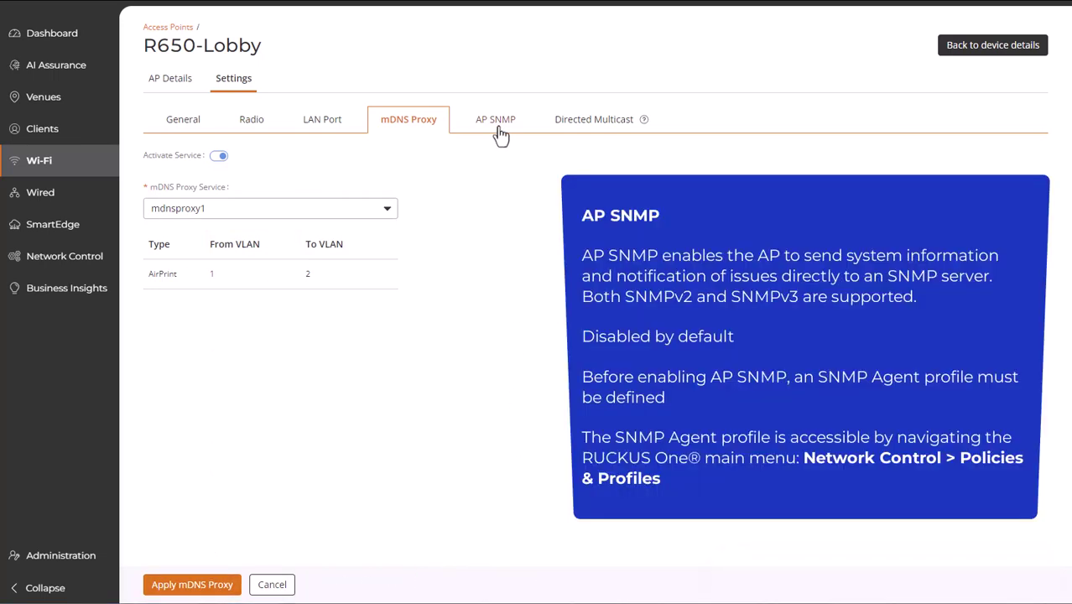
# Customize R650-Lobby's AP SNMP to use the snmpv23 agent and apply it
pyautogui.click(497, 122)
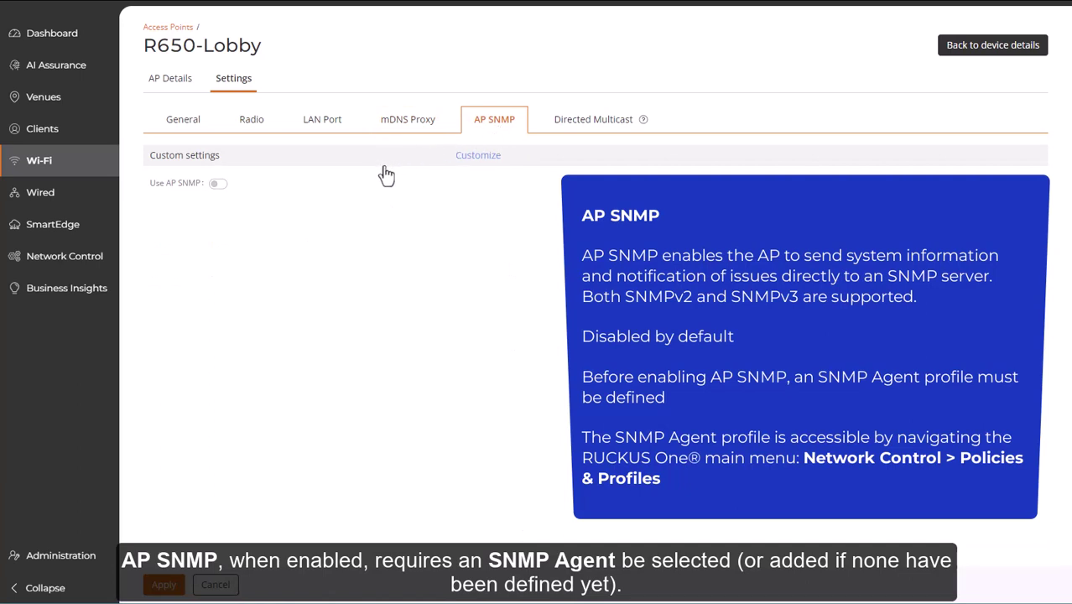
pyautogui.click(478, 159)
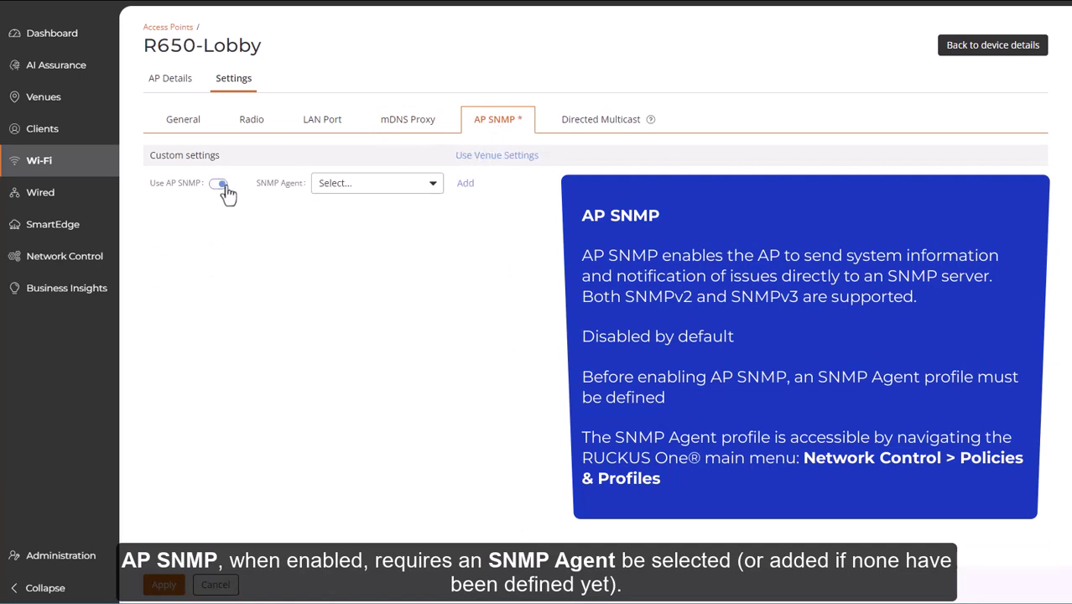
pyautogui.click(427, 195)
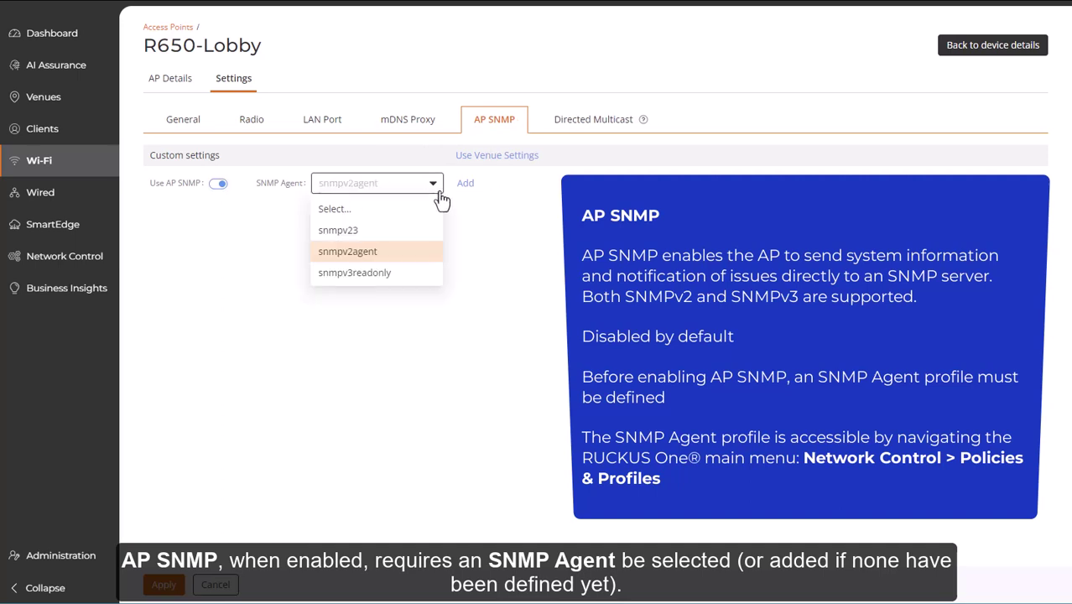
pyautogui.click(366, 233)
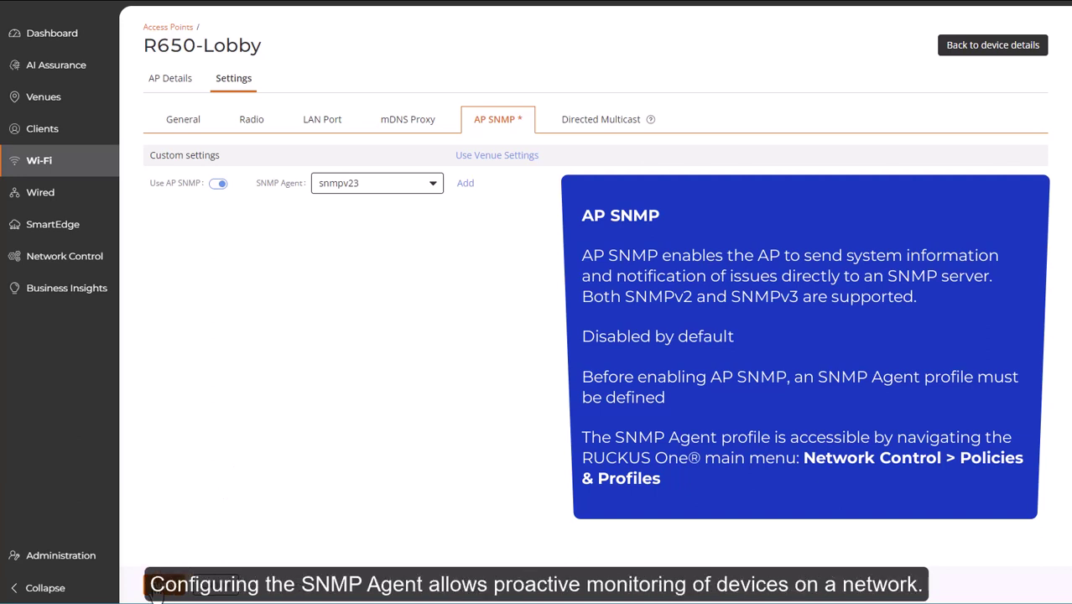
pyautogui.click(156, 587)
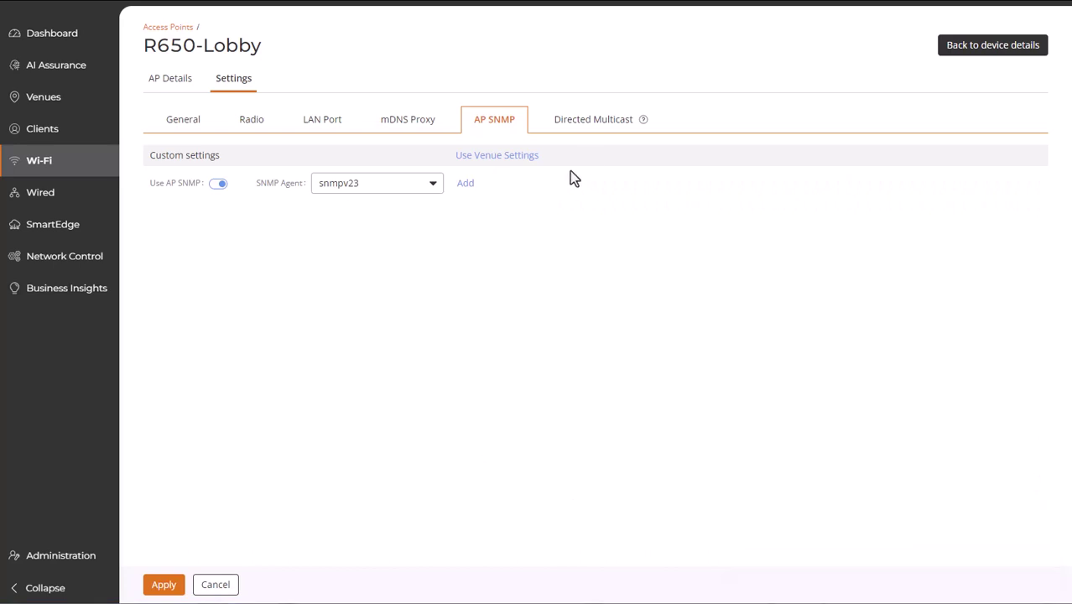
# Customize directed multicast with Wired Client off and Wireless Client and Network on, then apply it
pyautogui.click(603, 132)
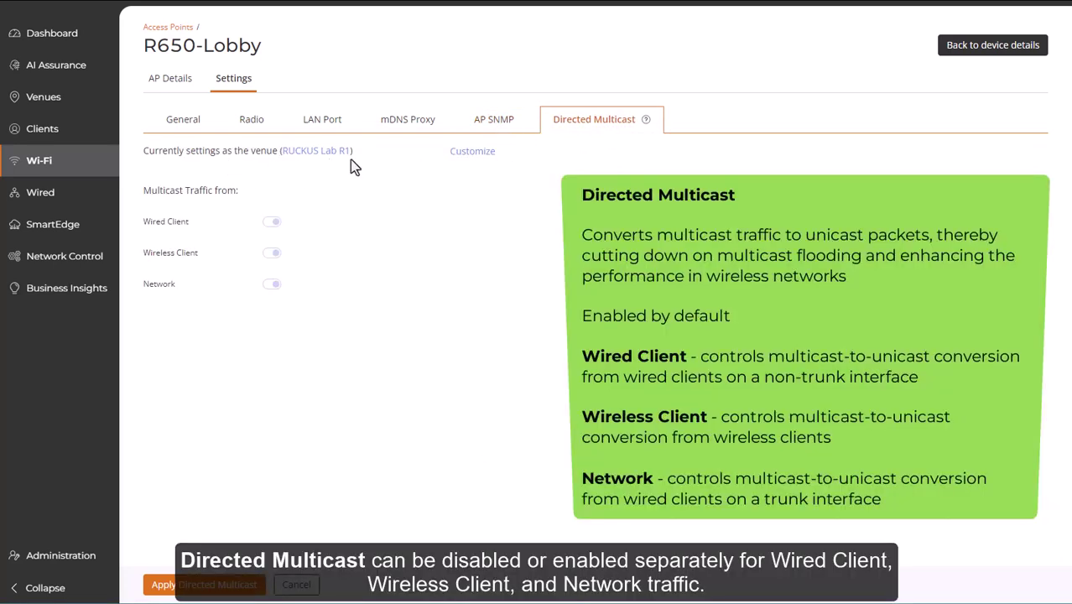
pyautogui.click(474, 158)
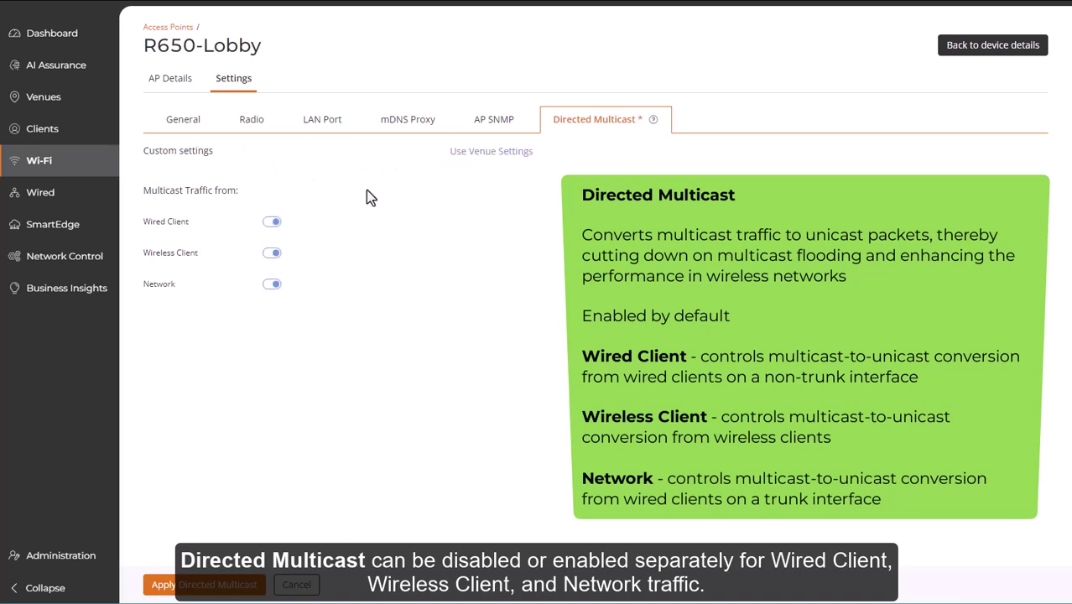
pyautogui.click(271, 222)
pyautogui.click(271, 253)
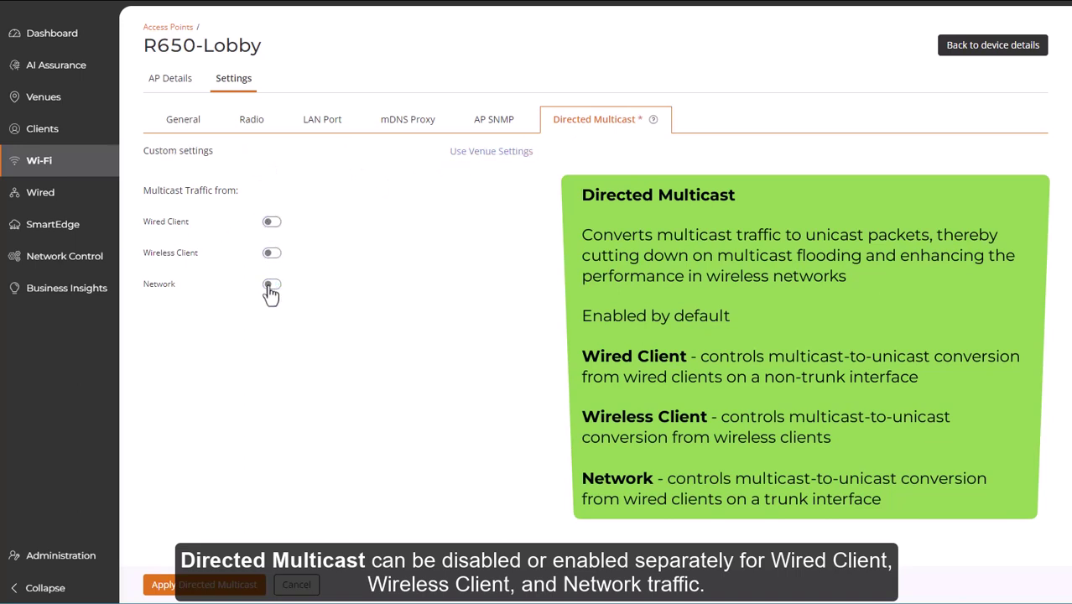
pyautogui.click(273, 254)
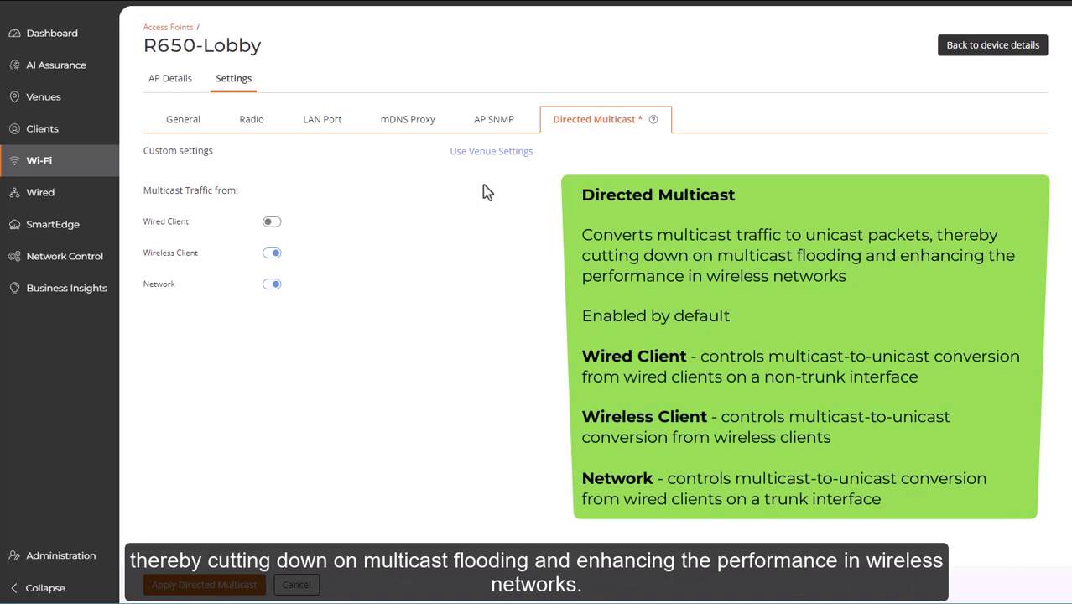
pyautogui.click(485, 152)
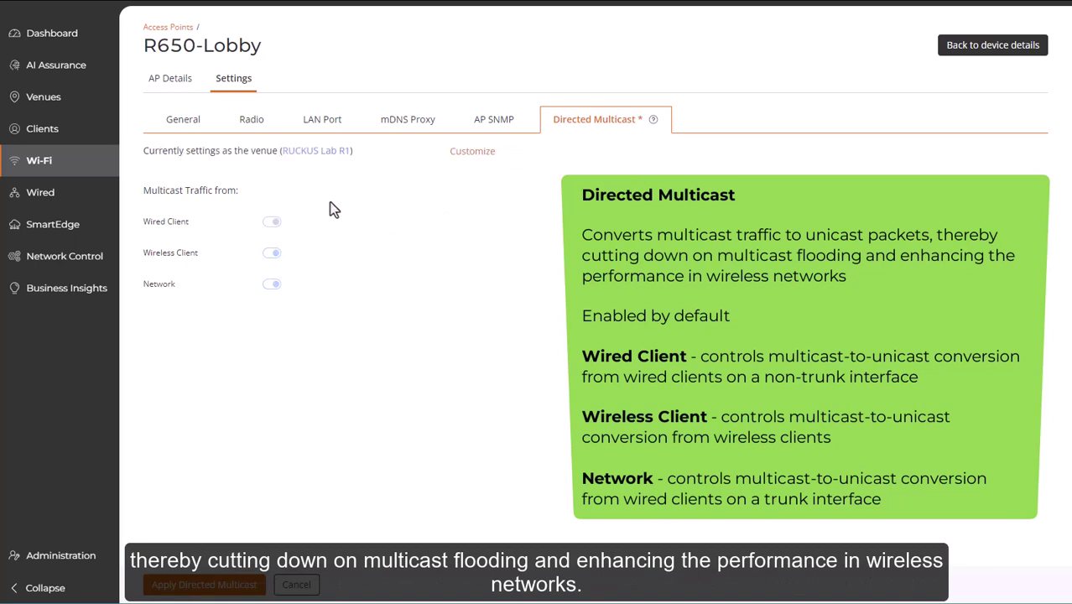
pyautogui.click(279, 222)
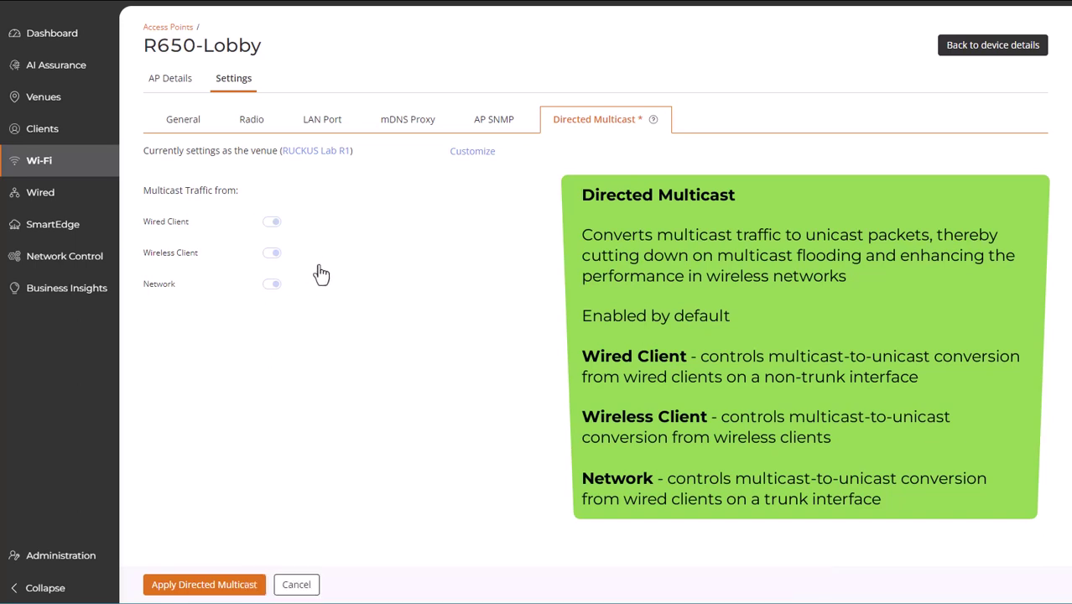
pyautogui.click(471, 156)
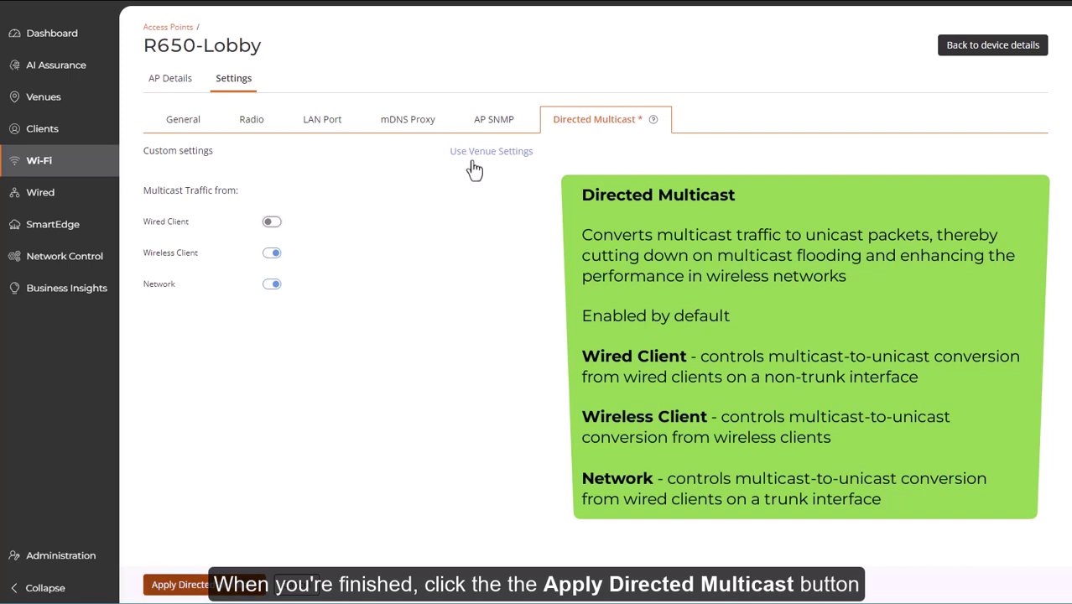
pyautogui.click(198, 586)
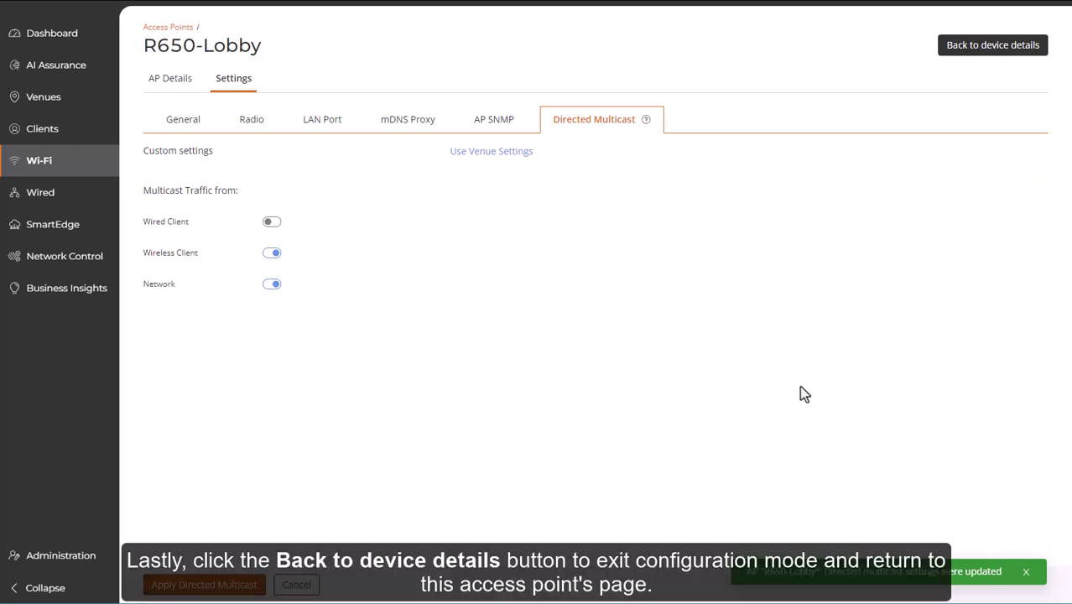
pyautogui.click(975, 47)
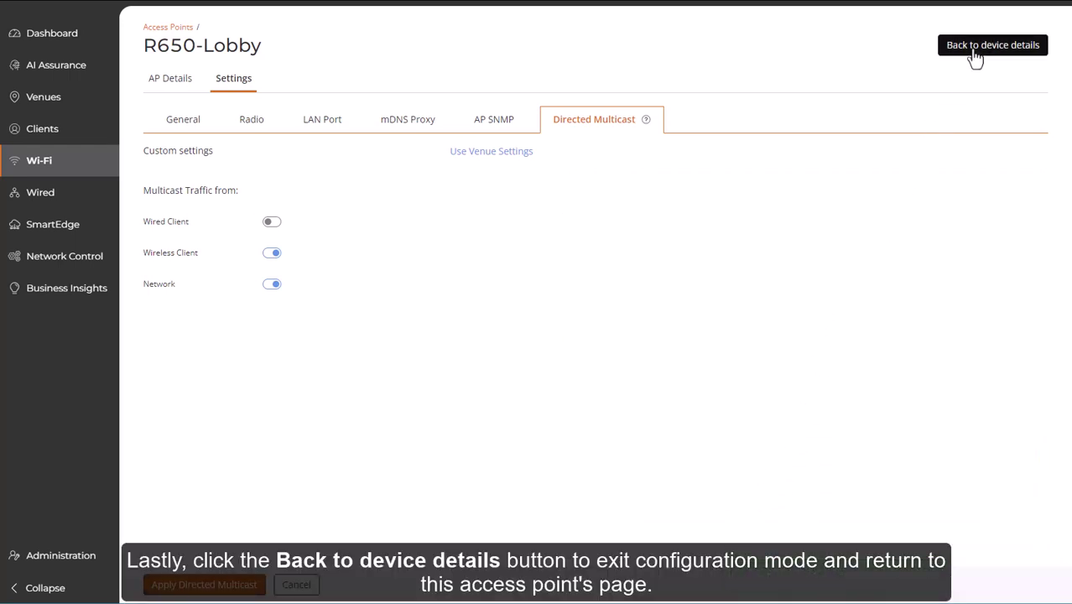